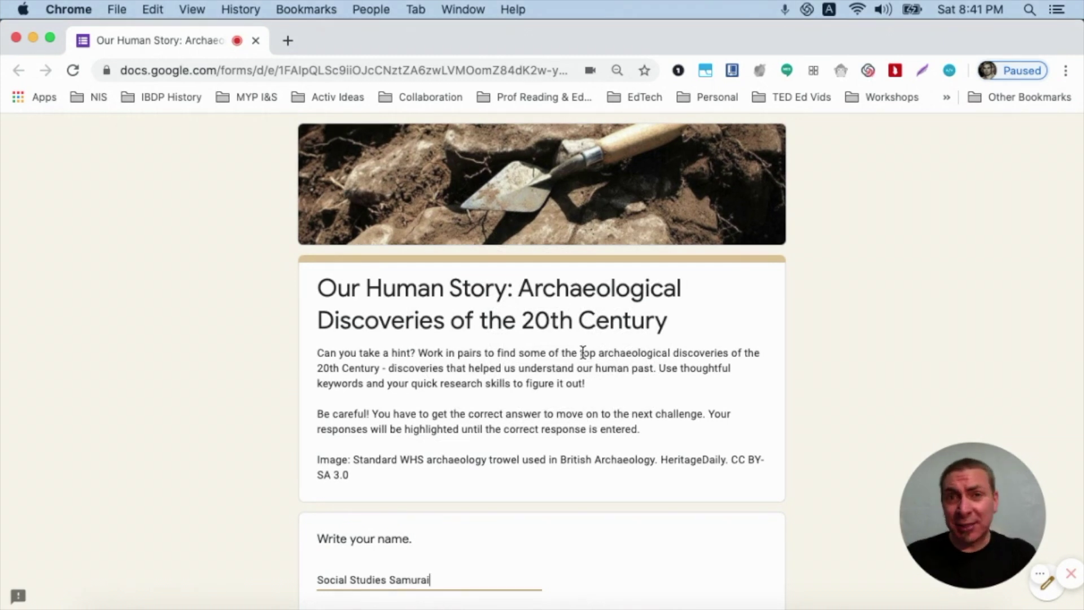
# Move from the quiz intro to the first question section.
pyautogui.scroll(-1, 583, 353)
pyautogui.scroll(-1, 583, 352)
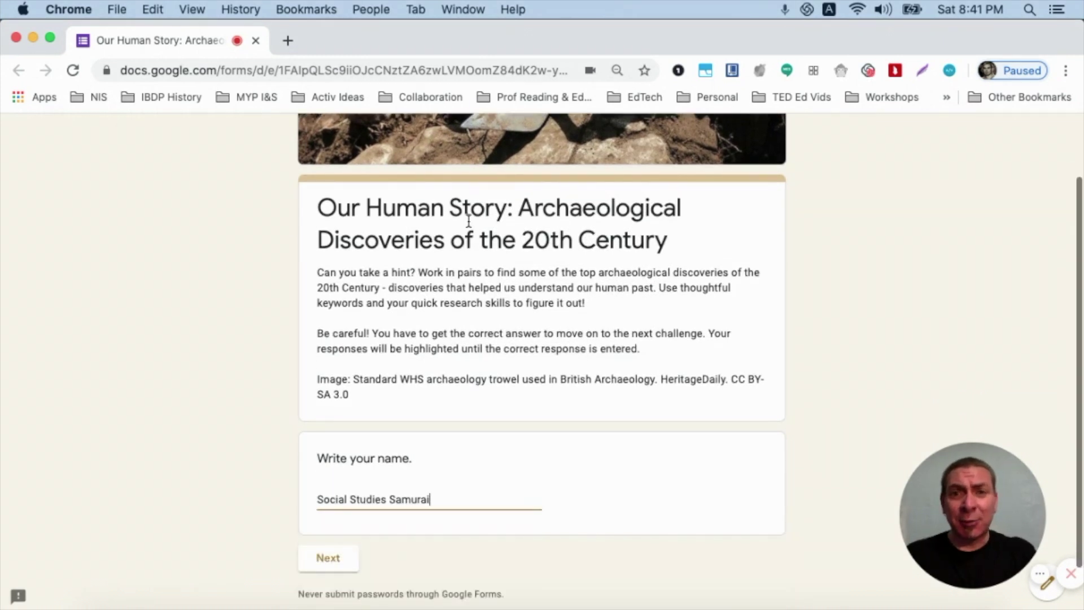
pyautogui.scroll(-2, 517, 331)
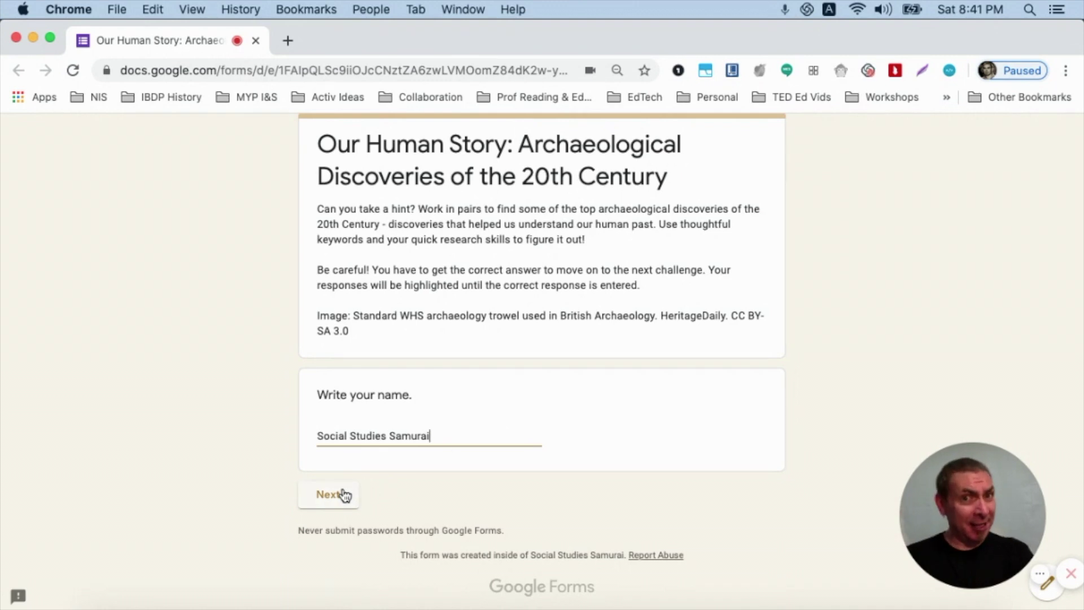
pyautogui.click(342, 495)
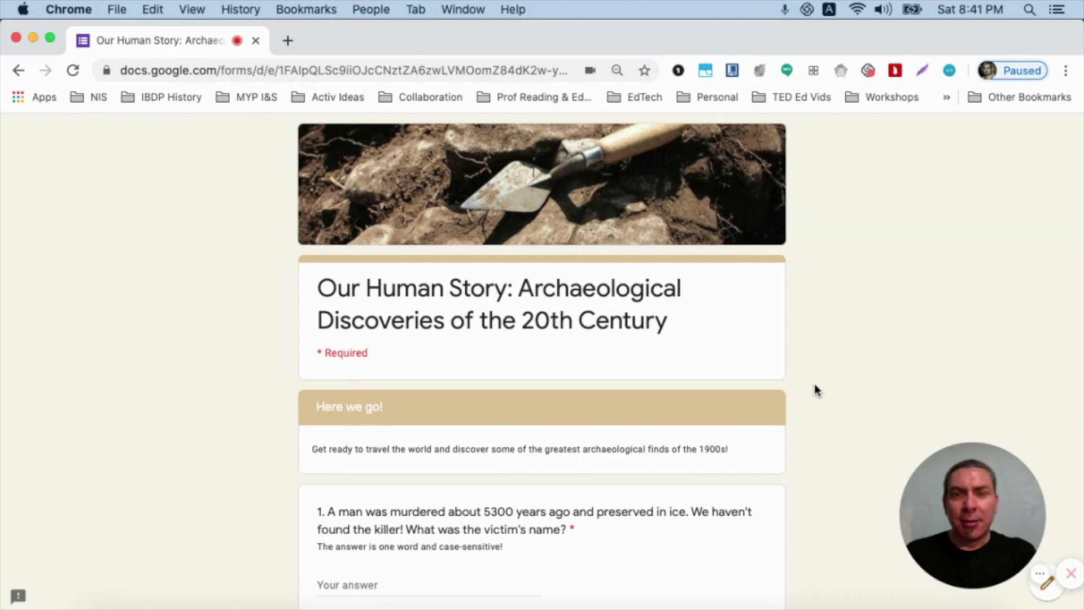
# Answer question 1 with 'Otzi' and advance to the 'Nicely done!' feedback.
pyautogui.scroll(-5, 817, 390)
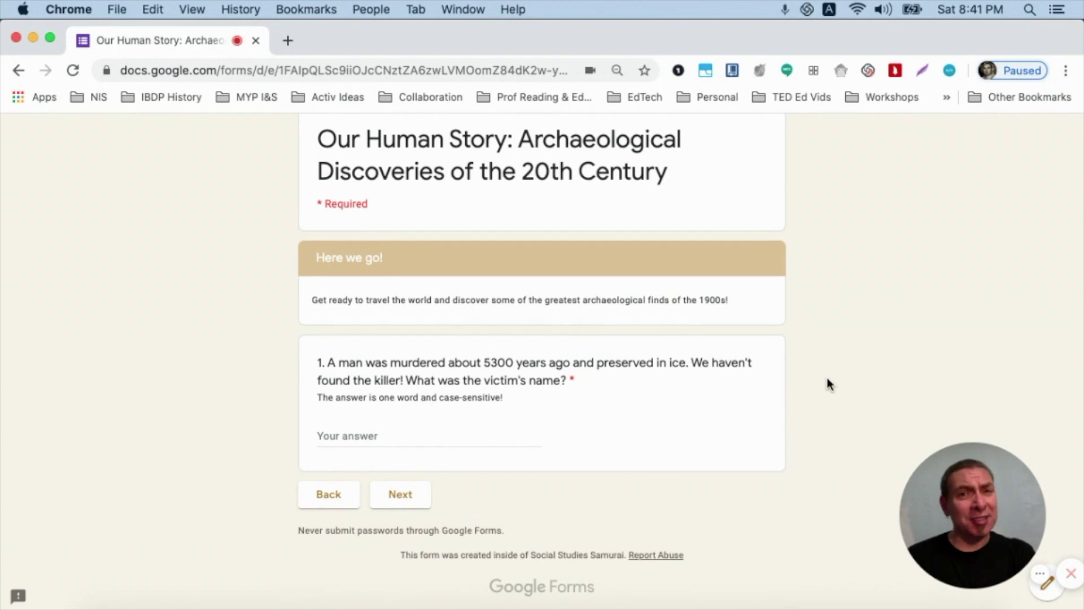
pyautogui.click(430, 439)
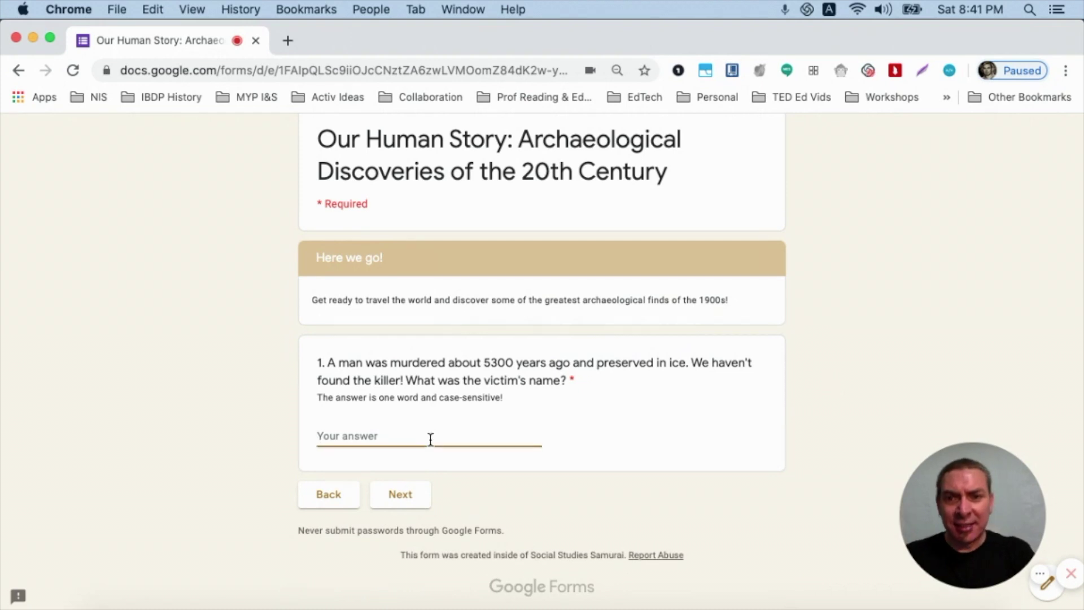
pyautogui.write('Otzi')
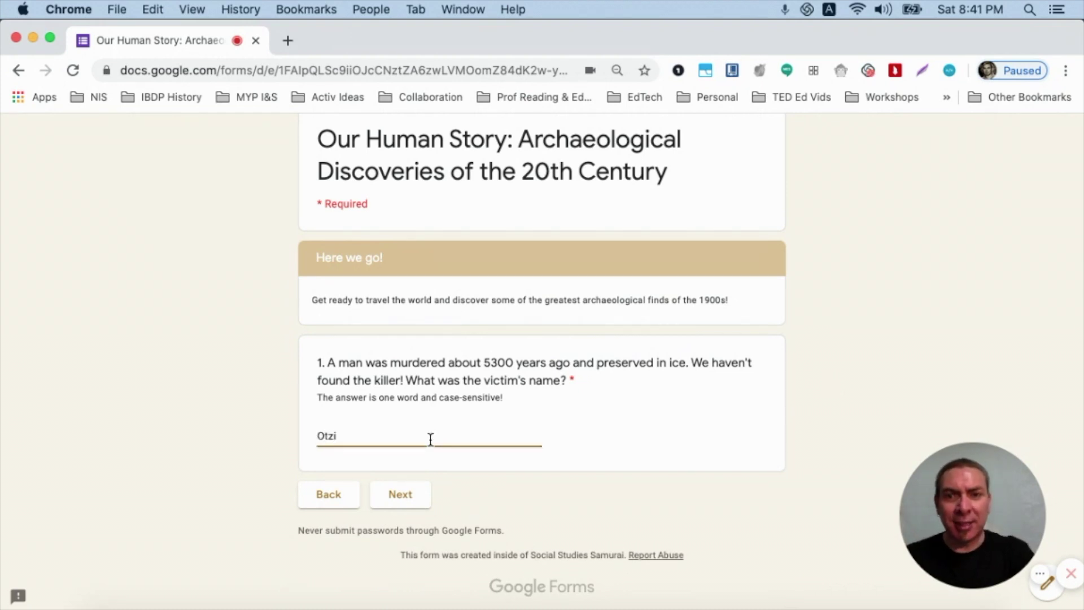
pyautogui.click(400, 495)
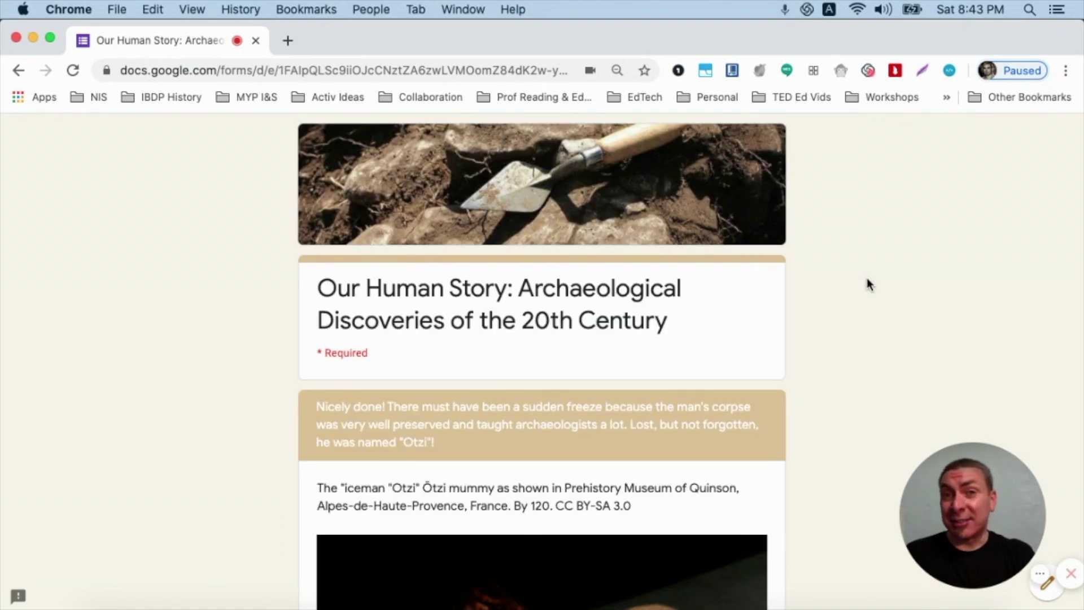
# Scroll down to question 2 and select its answer field.
pyautogui.scroll(-5, 869, 284)
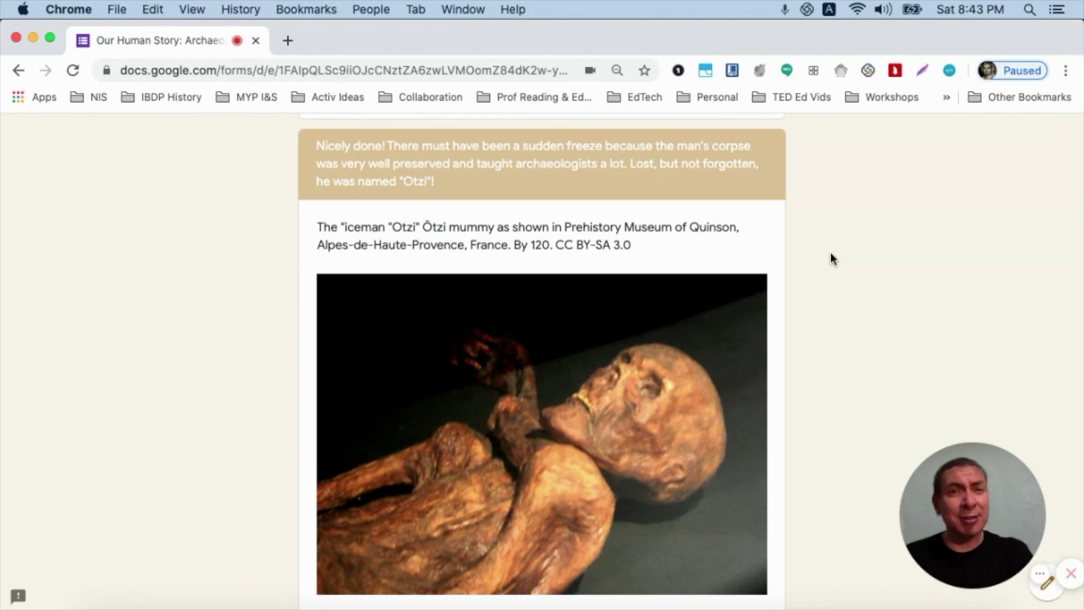
pyautogui.scroll(-3, 831, 253)
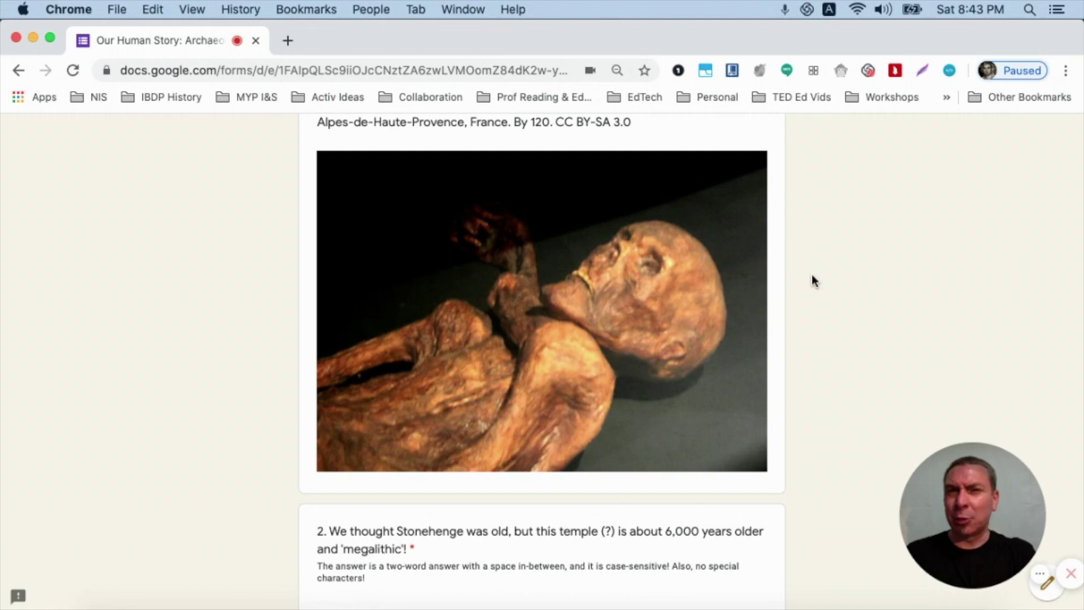
pyautogui.scroll(-5, 814, 280)
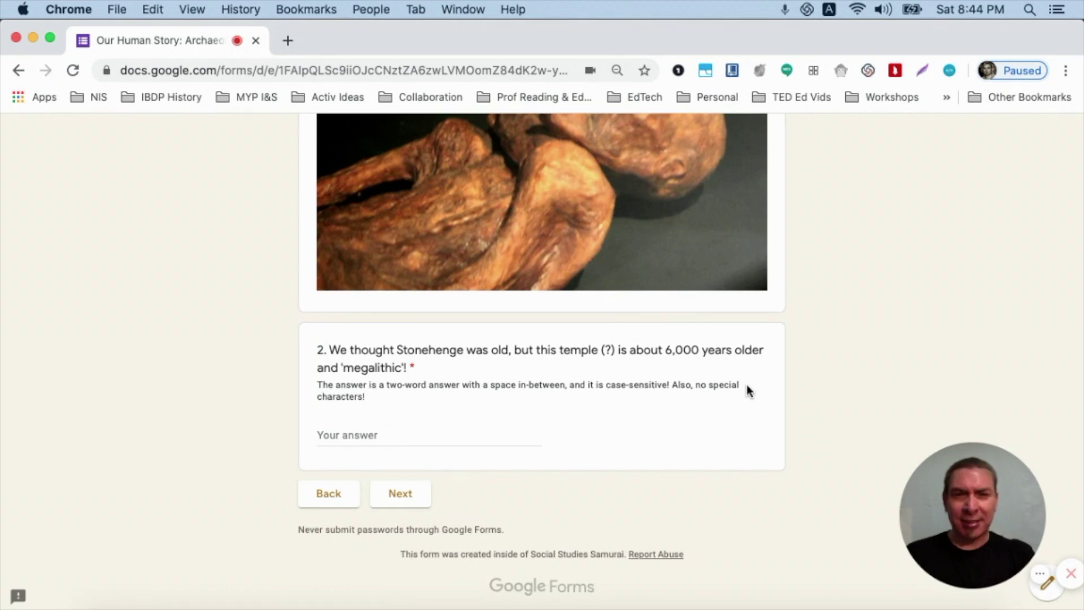
pyautogui.click(413, 433)
# Answer question 2 with 'Gobekli Tepe', correcting the rejected 'Gobekli Tepev' typo, and advance.
pyautogui.write('Gobekli Tepev')
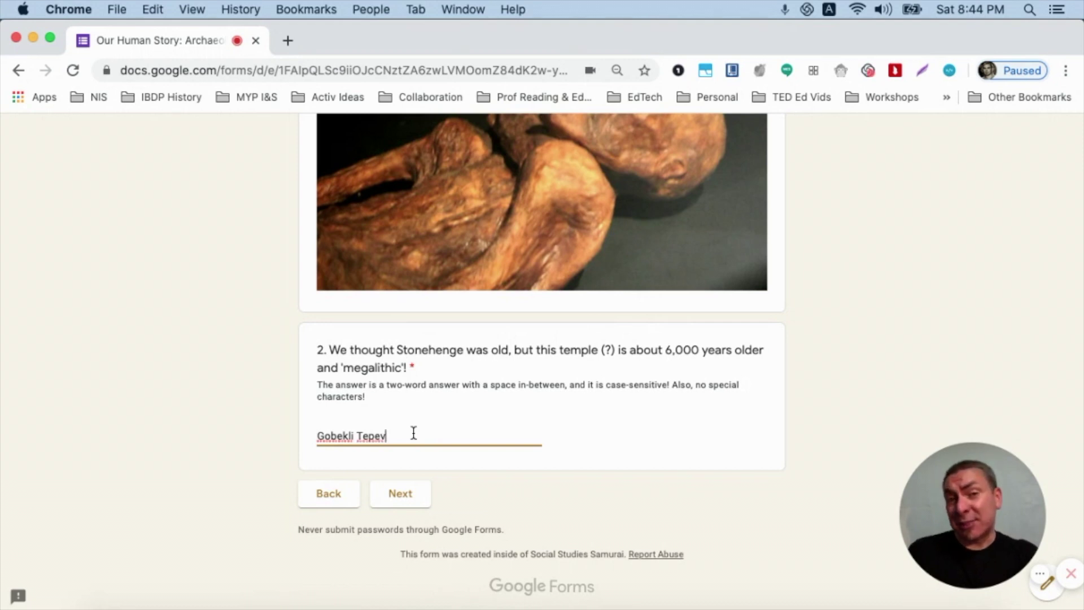
pyautogui.click(387, 494)
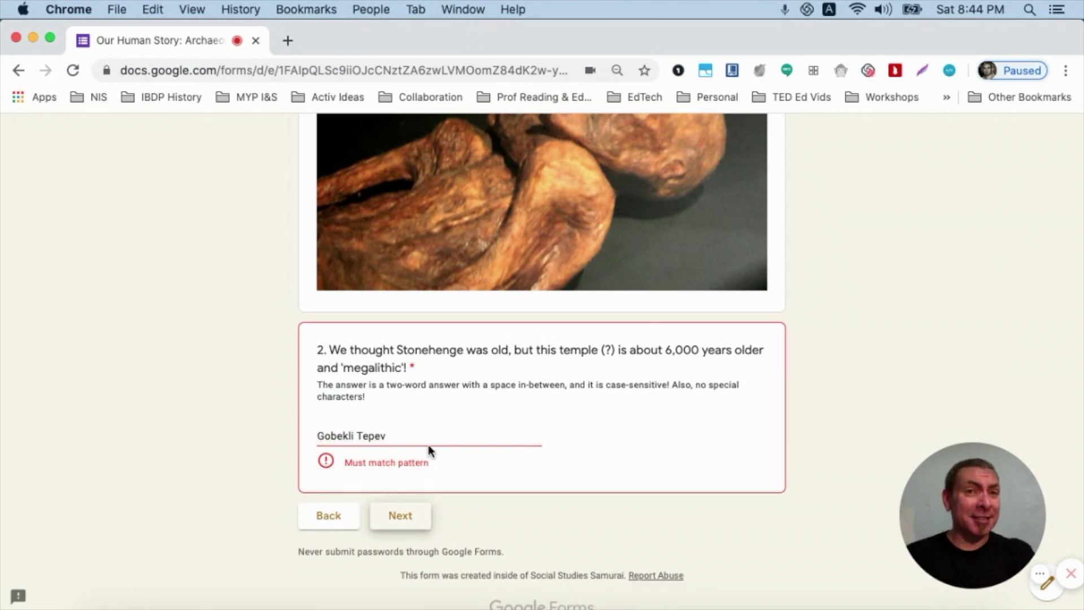
pyautogui.click(456, 430)
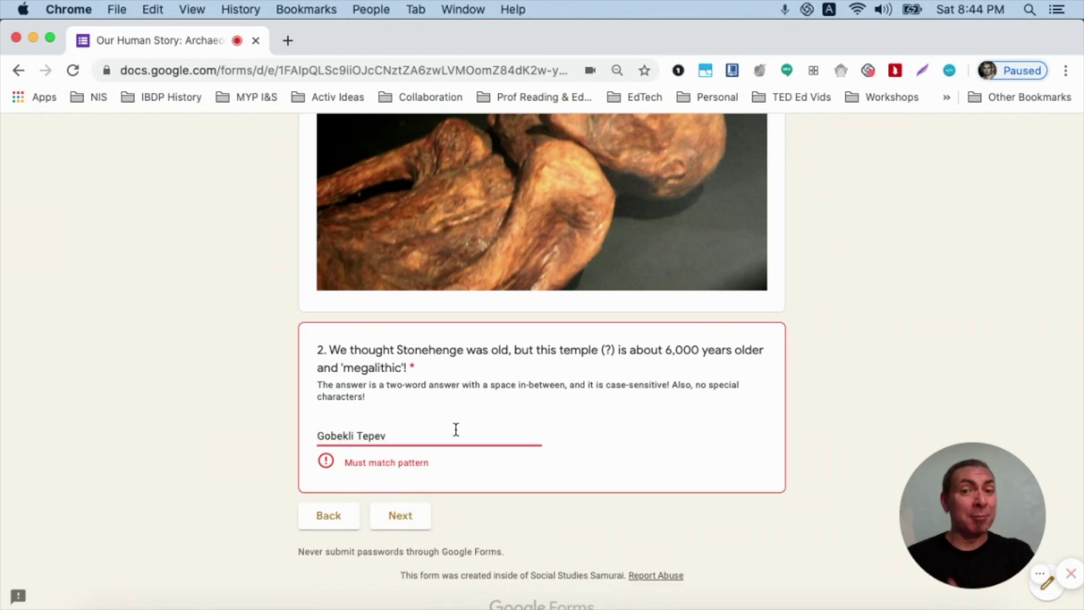
pyautogui.press('BackSpace')
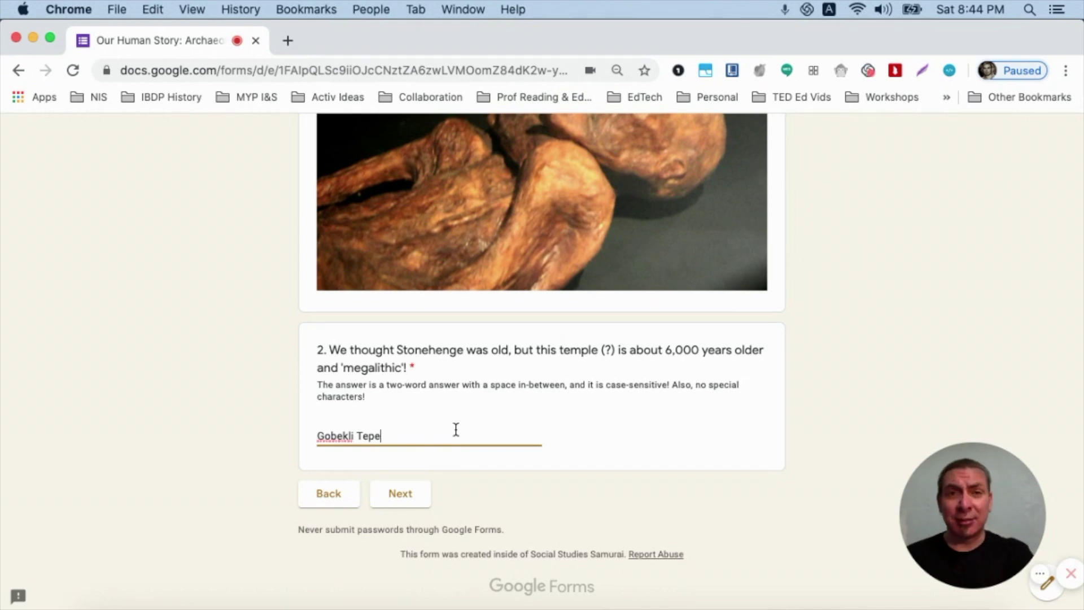
pyautogui.press('Return')
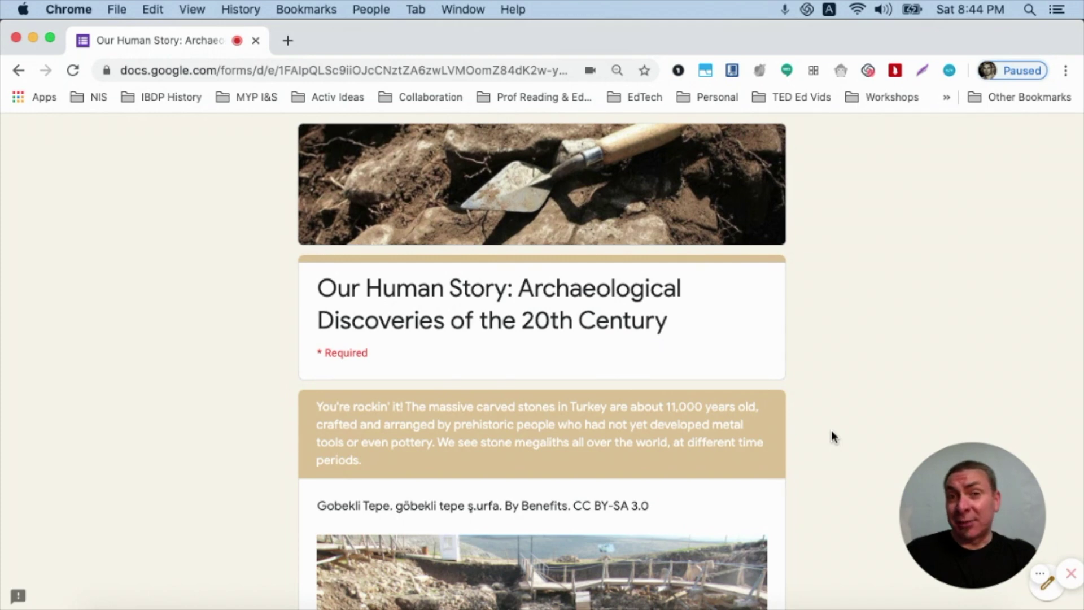
# Answer question 3 with 'Troy', then pass the Troy ruins feedback page.
pyautogui.scroll(-4, 833, 436)
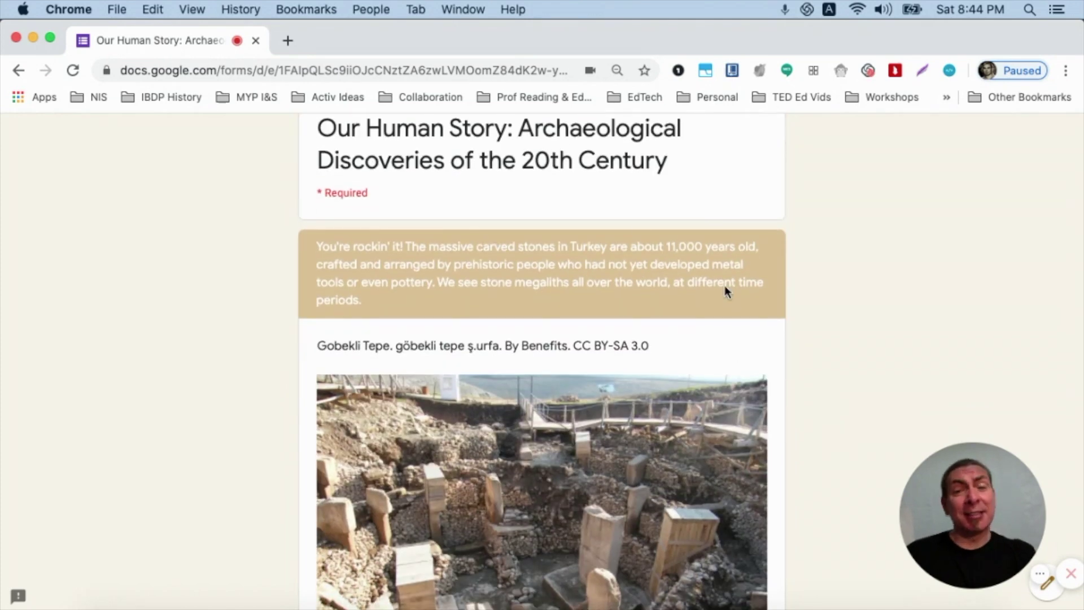
pyautogui.scroll(-4, 795, 325)
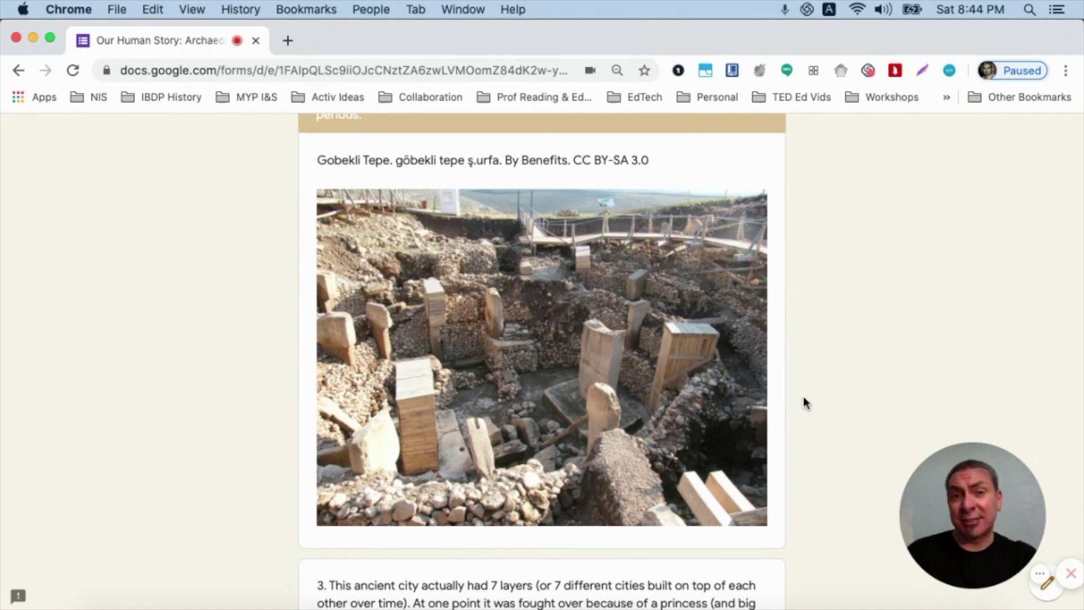
pyautogui.scroll(-4, 804, 402)
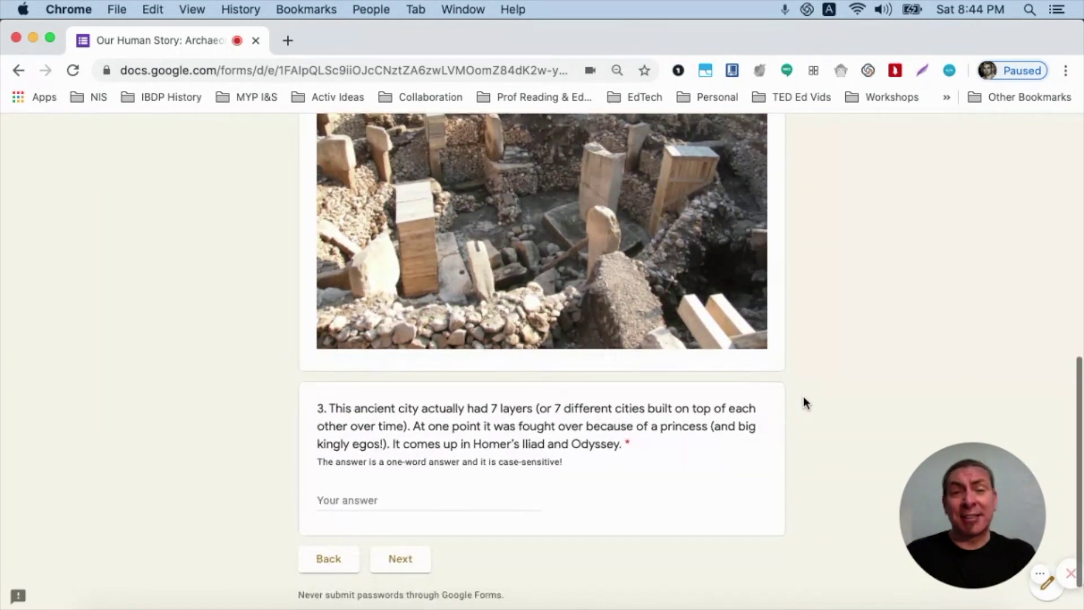
pyautogui.scroll(-1, 804, 398)
pyautogui.click(421, 456)
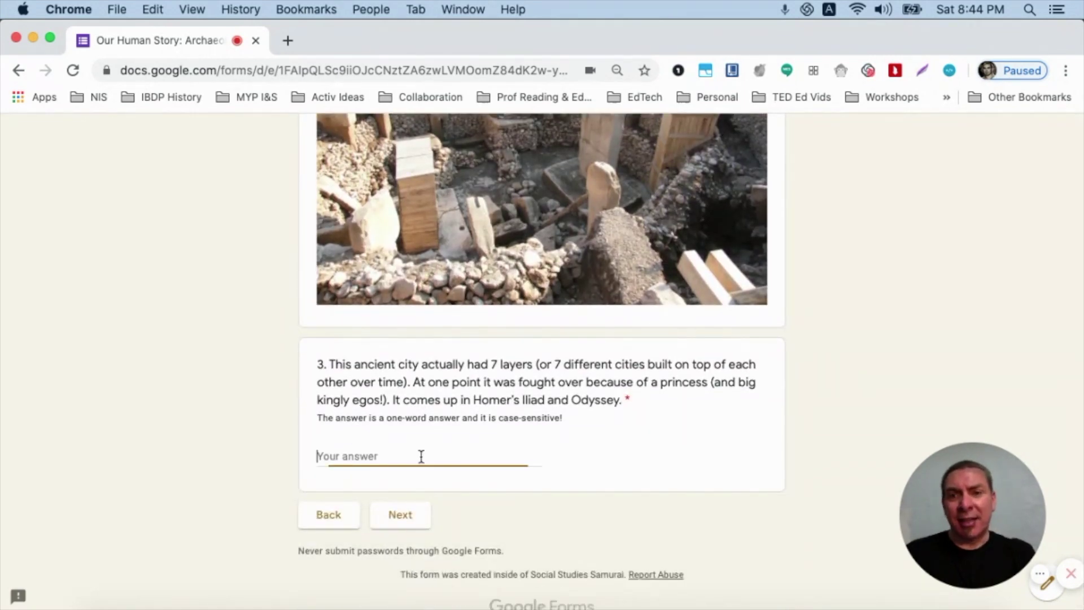
pyautogui.write('Troy')
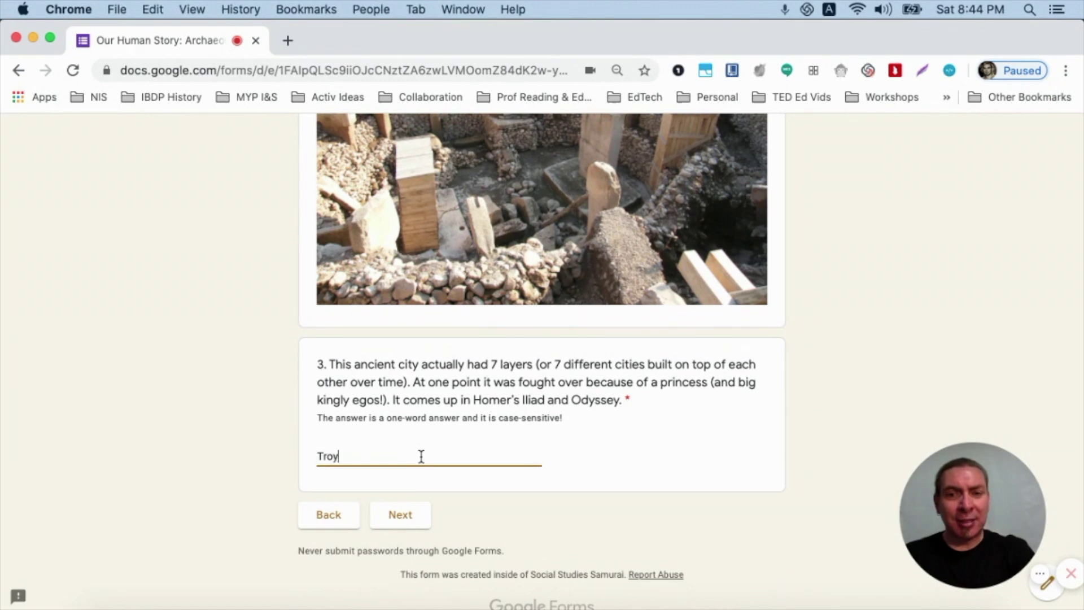
pyautogui.click(411, 515)
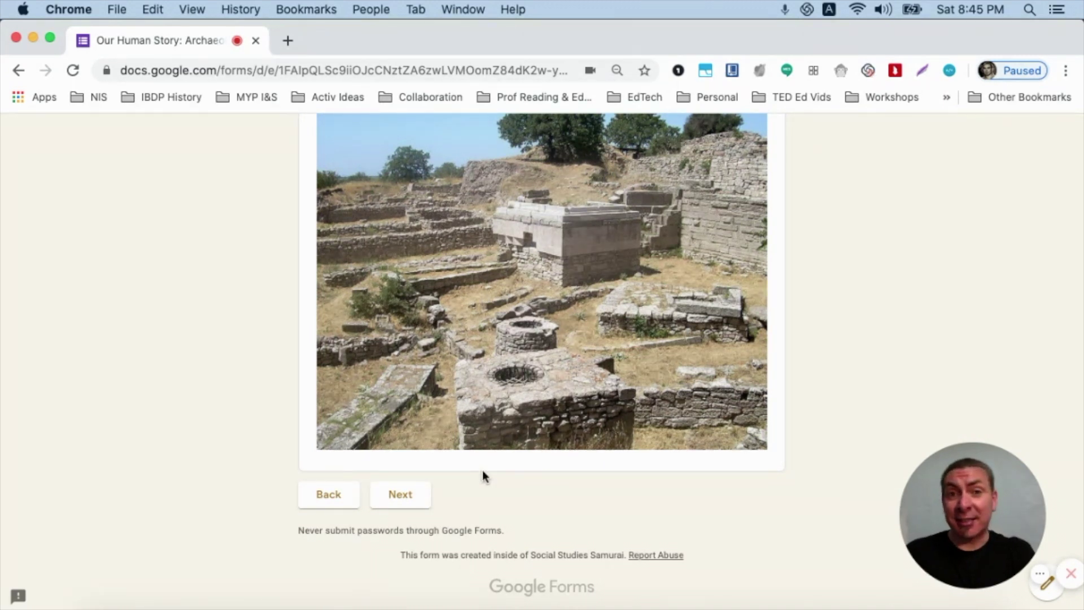
pyautogui.click(413, 500)
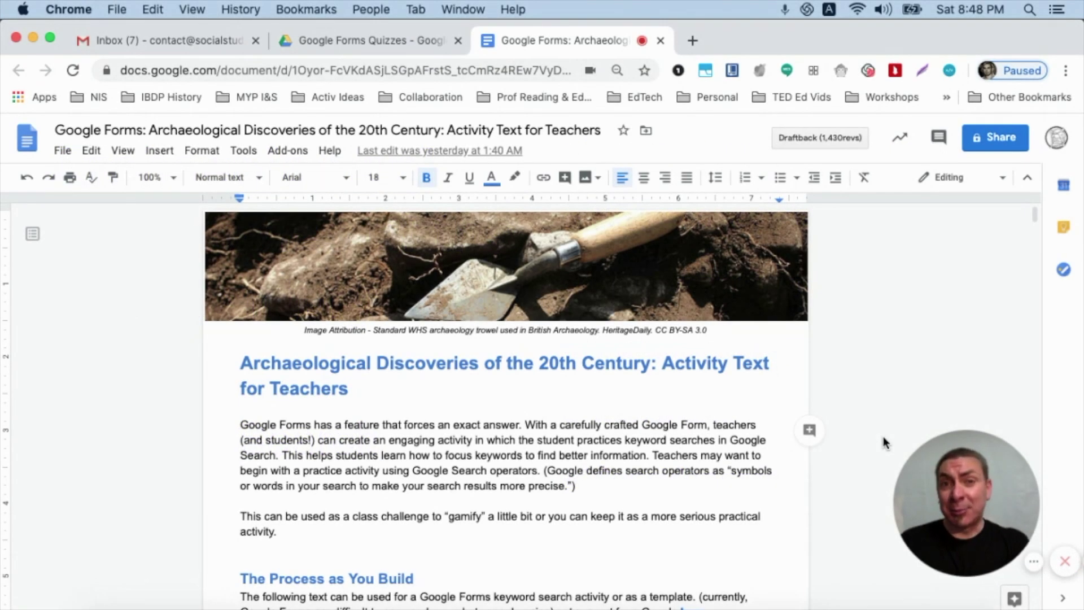
# Scroll through the teachers' activity text document to review the build guide.
pyautogui.scroll(-5, 885, 443)
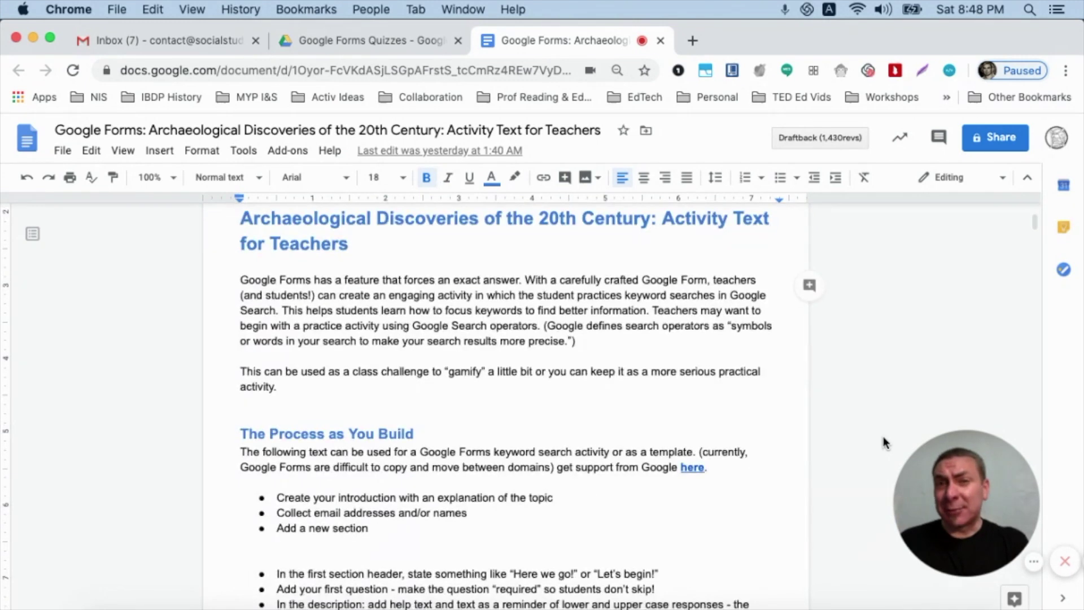
pyautogui.scroll(-8, 885, 443)
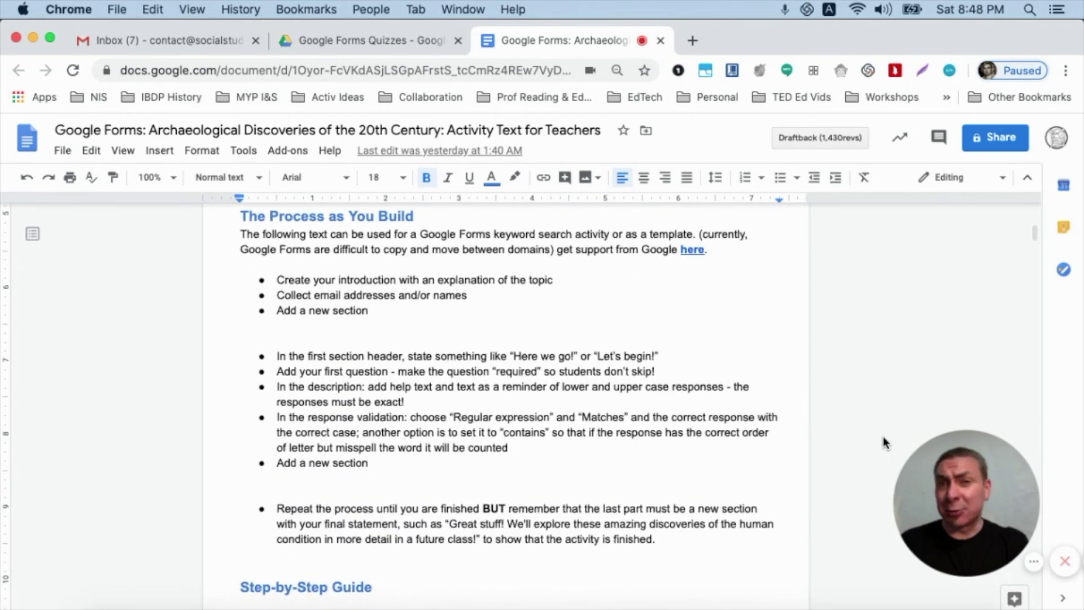
pyautogui.scroll(-18, 885, 443)
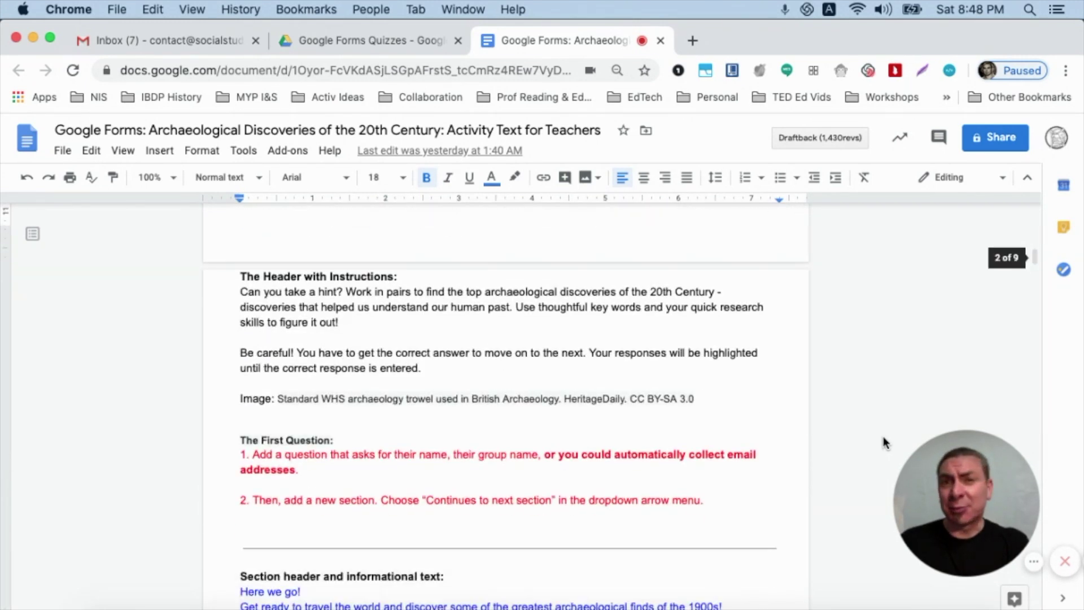
pyautogui.scroll(-9, 884, 443)
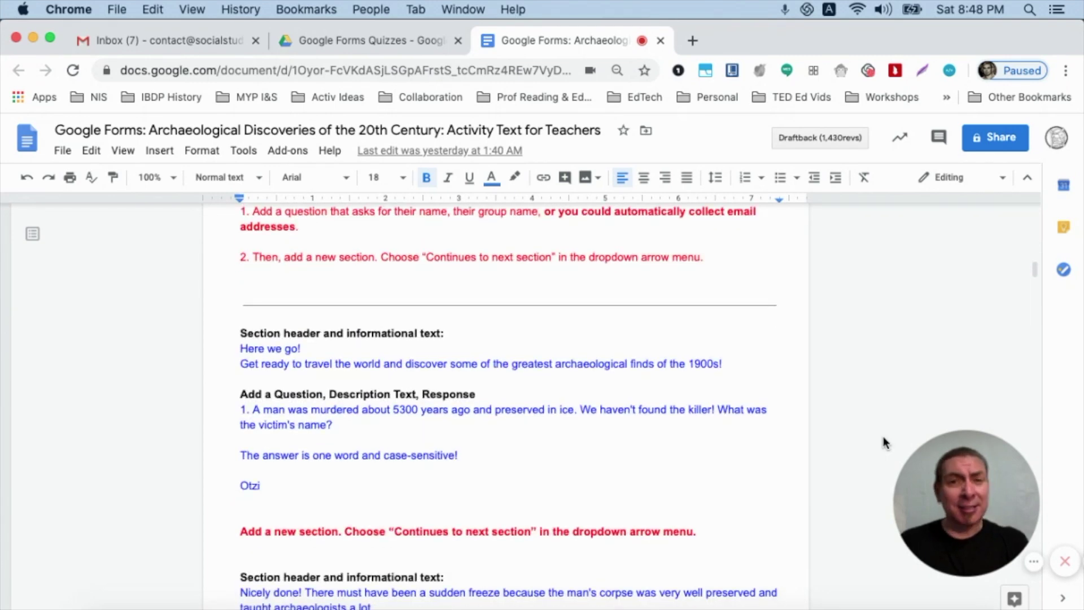
pyautogui.scroll(-15, 885, 443)
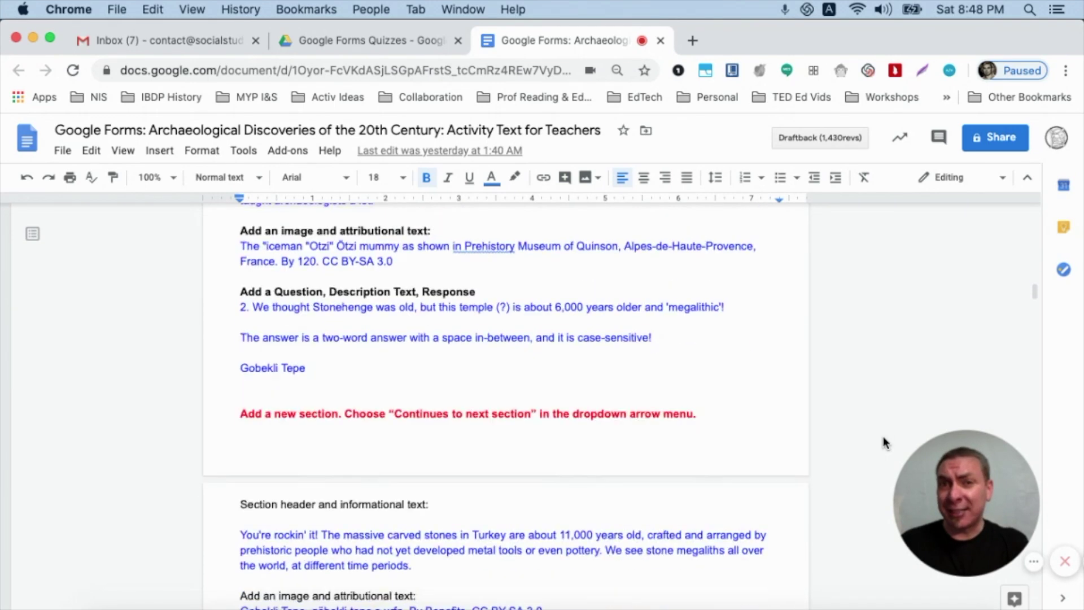
pyautogui.scroll(-10, 885, 443)
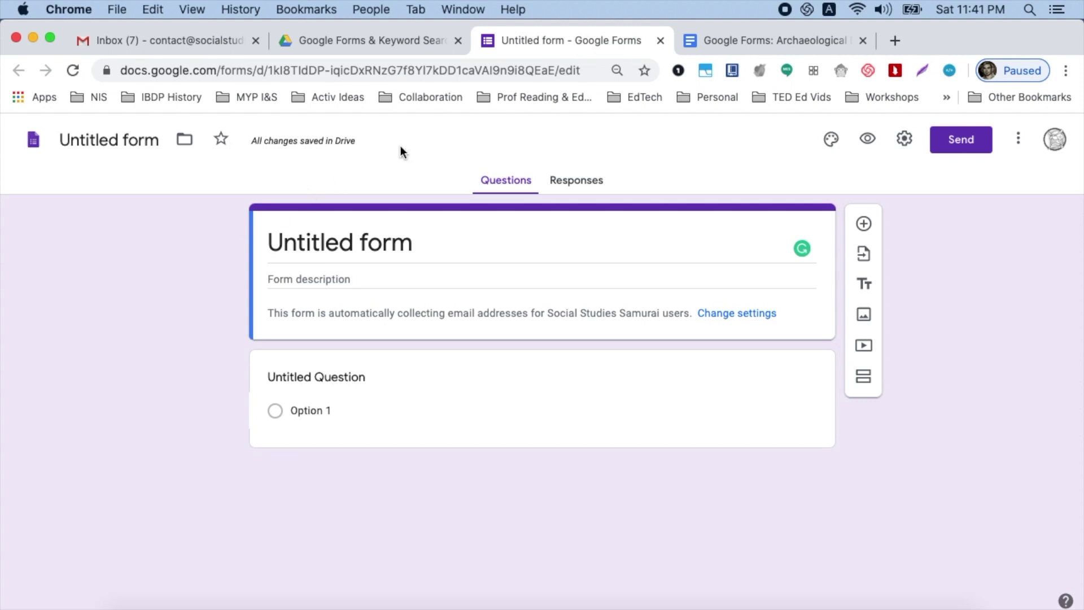
# Copy 'Archaeological Discoveries of the 20th Century' from the document and make it the form title and file name.
pyautogui.click(721, 35)
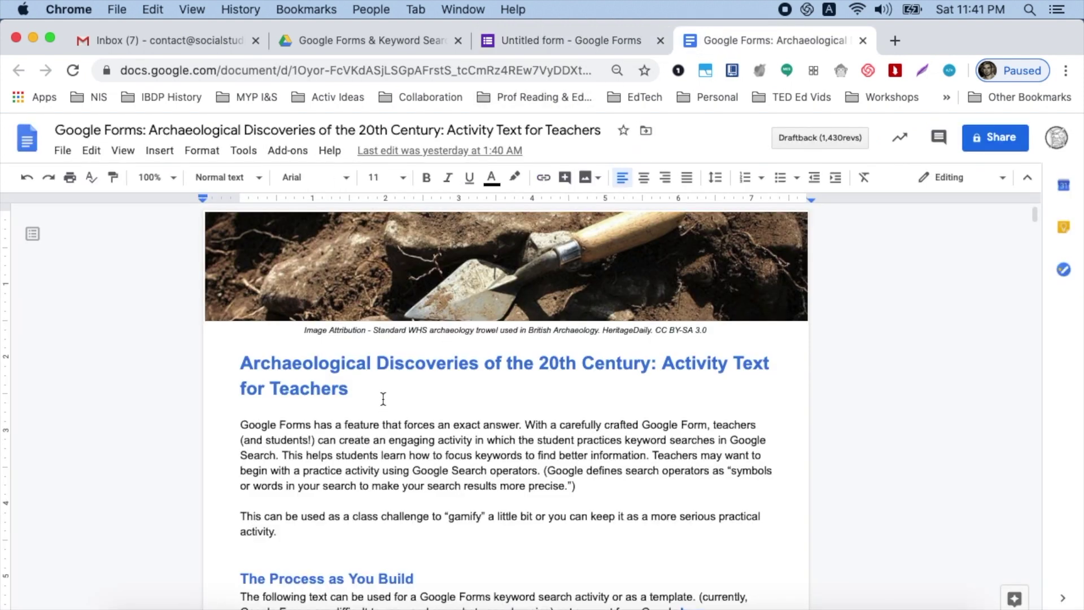
pyautogui.tripleClick(238, 361)
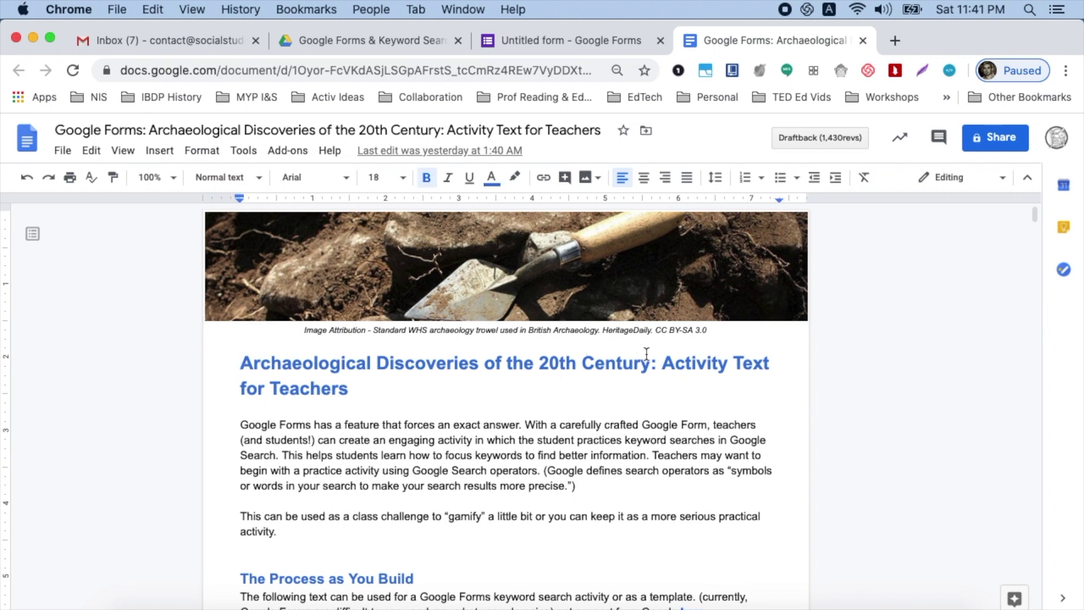
pyautogui.moveTo(646, 353); pyautogui.dragTo(649, 362)
pyautogui.press('super+c')
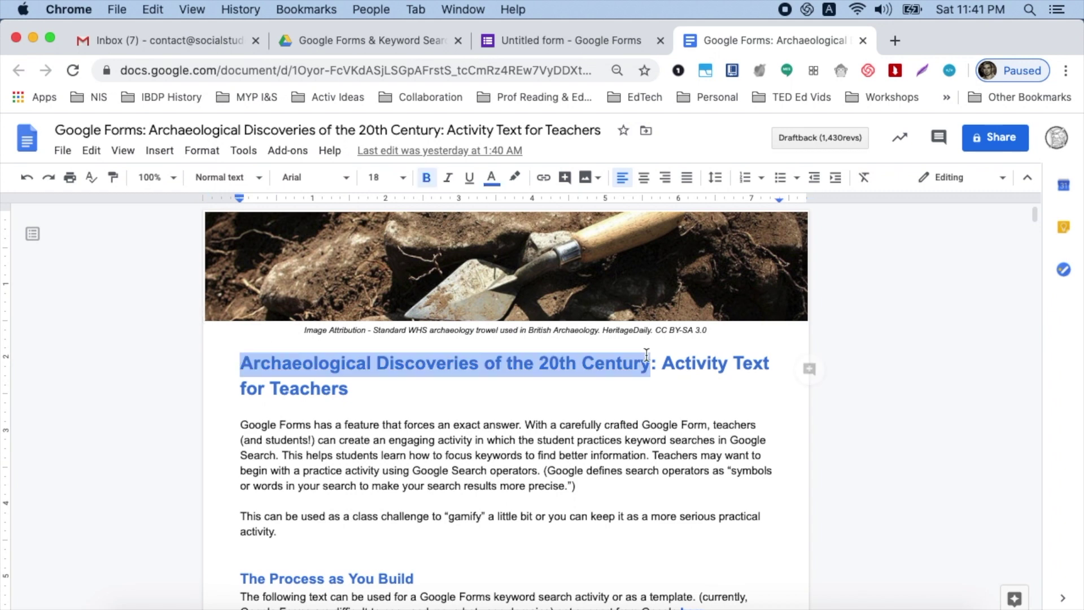
pyautogui.click(609, 49)
pyautogui.click(411, 254)
pyautogui.press('super+v')
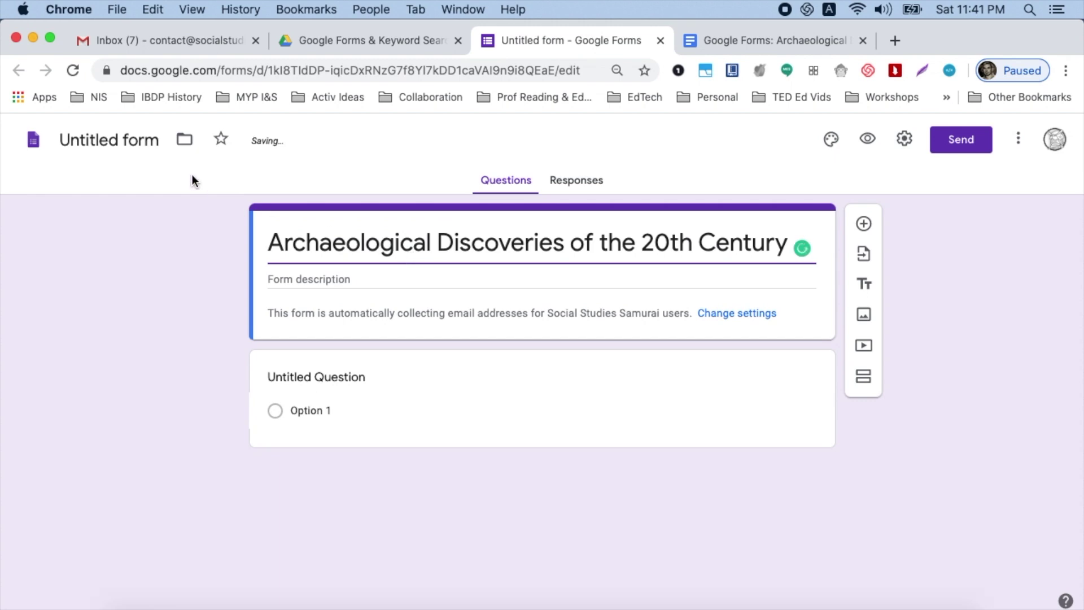
pyautogui.click(145, 141)
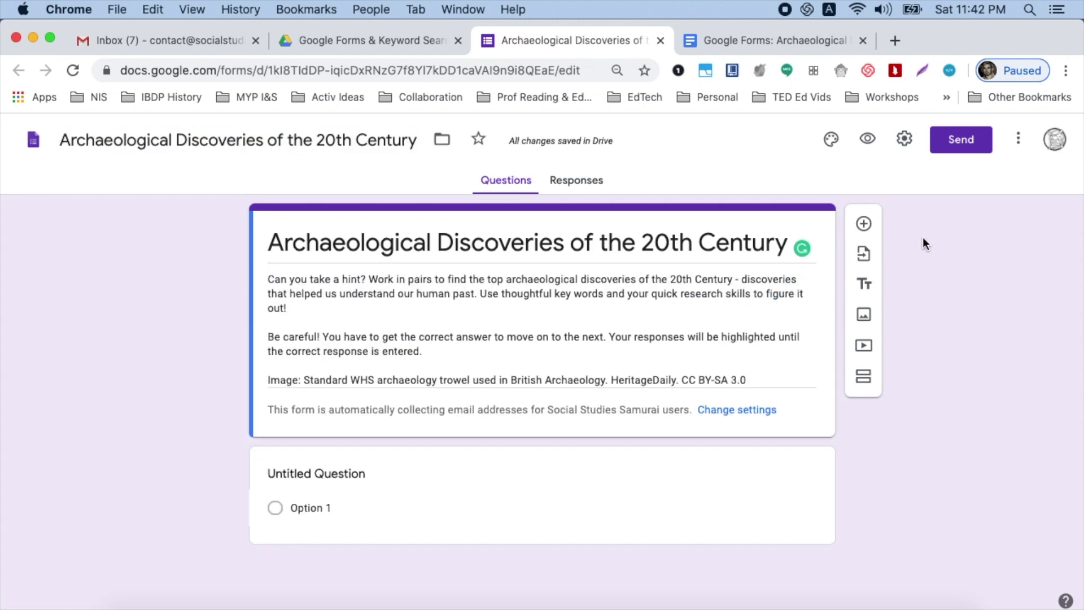
# Upload the trowel photo as the header image, cropping it over the trowel, turning the theme tan.
pyautogui.scroll(3, 833, 154)
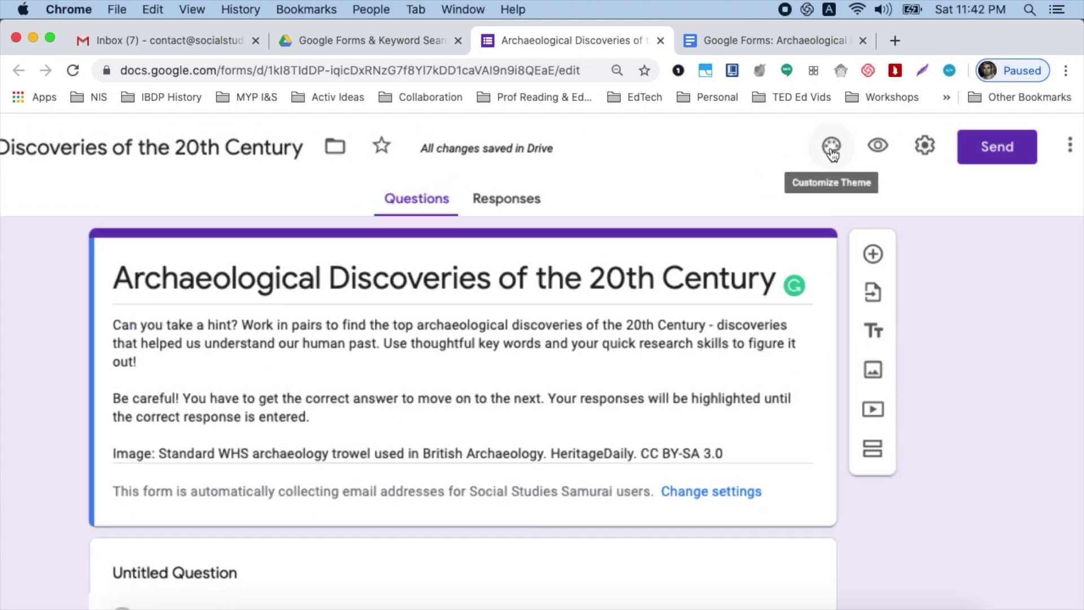
pyautogui.scroll(-3, 832, 154)
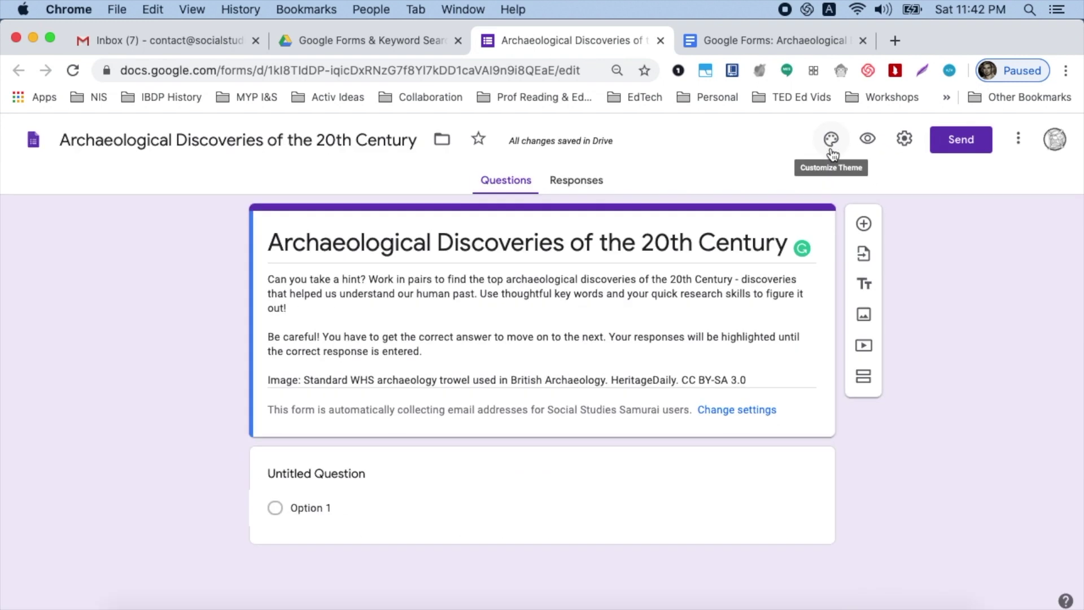
pyautogui.click(832, 140)
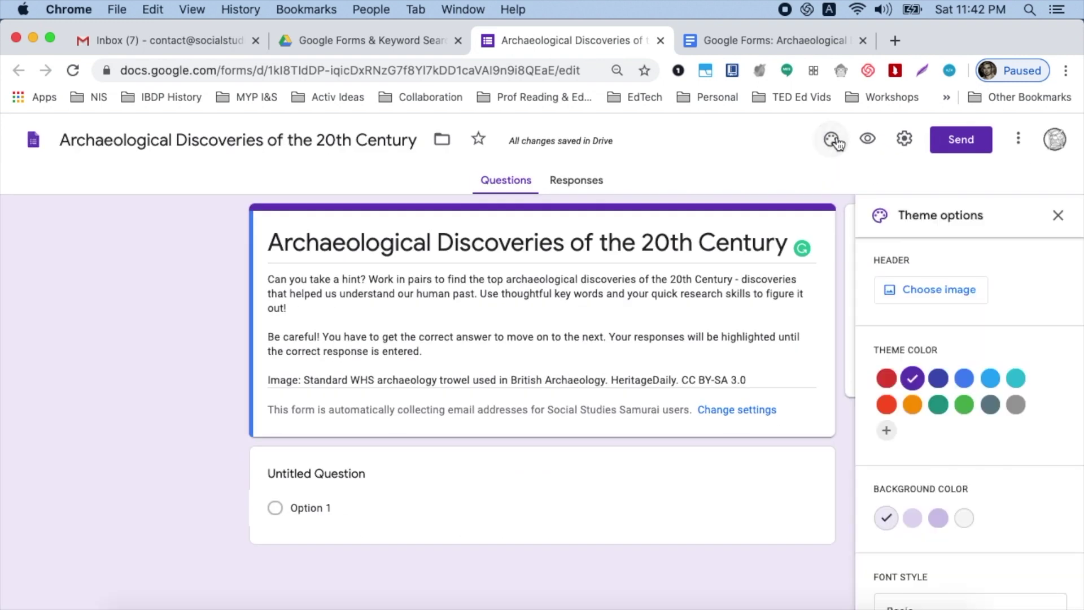
pyautogui.click(905, 278)
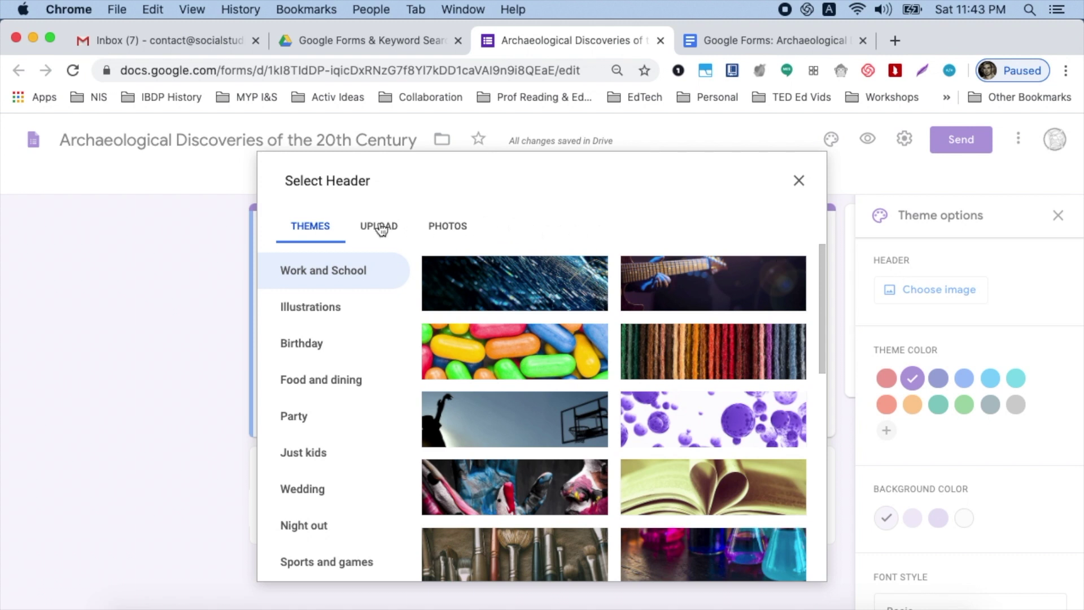
pyautogui.click(380, 227)
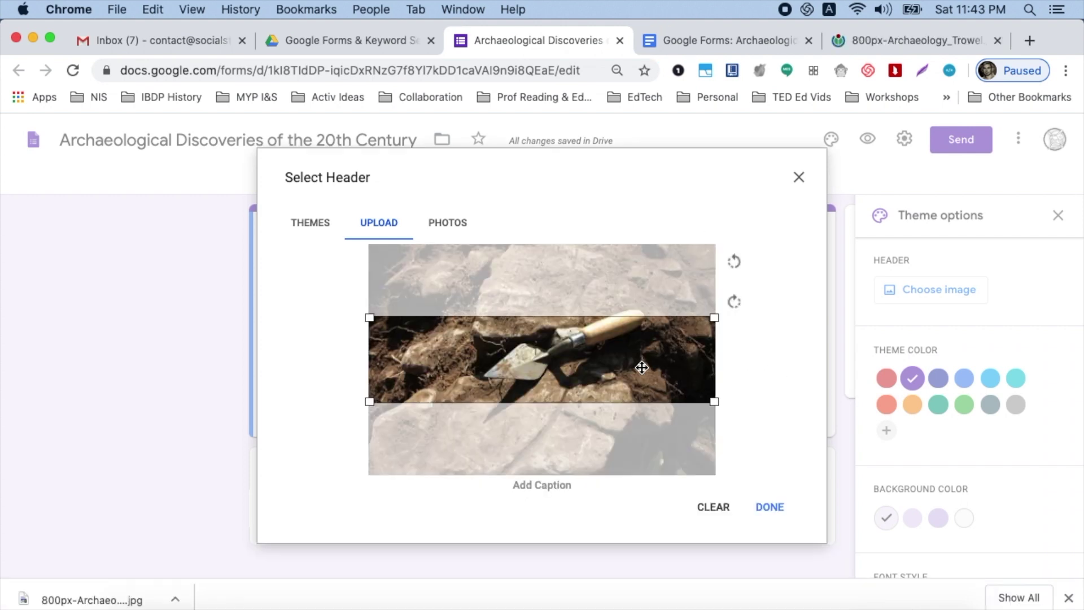
pyautogui.moveTo(642, 368); pyautogui.dragTo(640, 356)
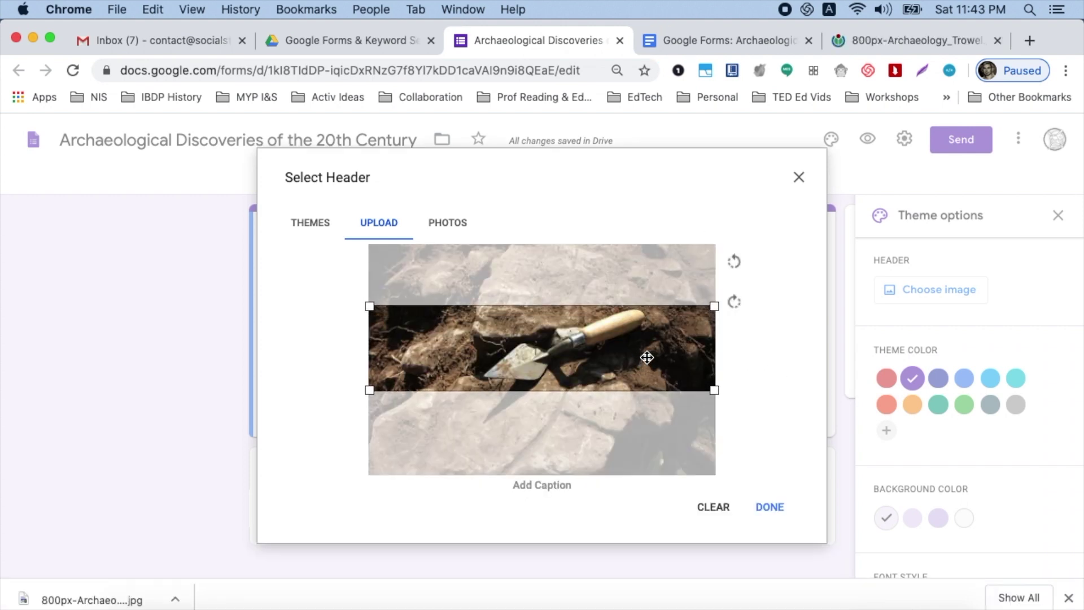
pyautogui.click(775, 508)
pyautogui.click(1058, 215)
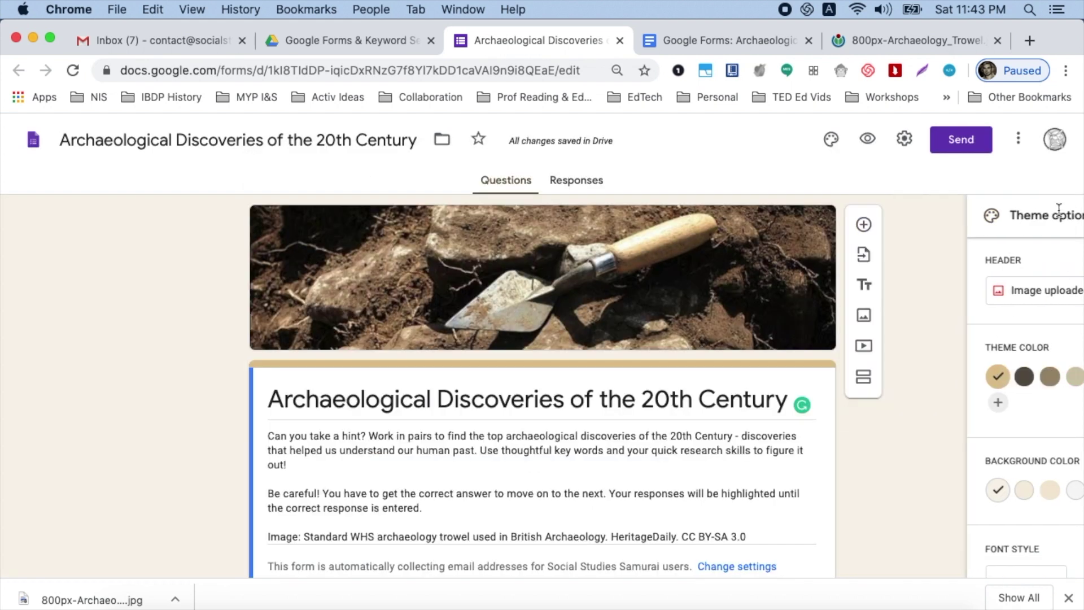
pyautogui.scroll(-3, 869, 495)
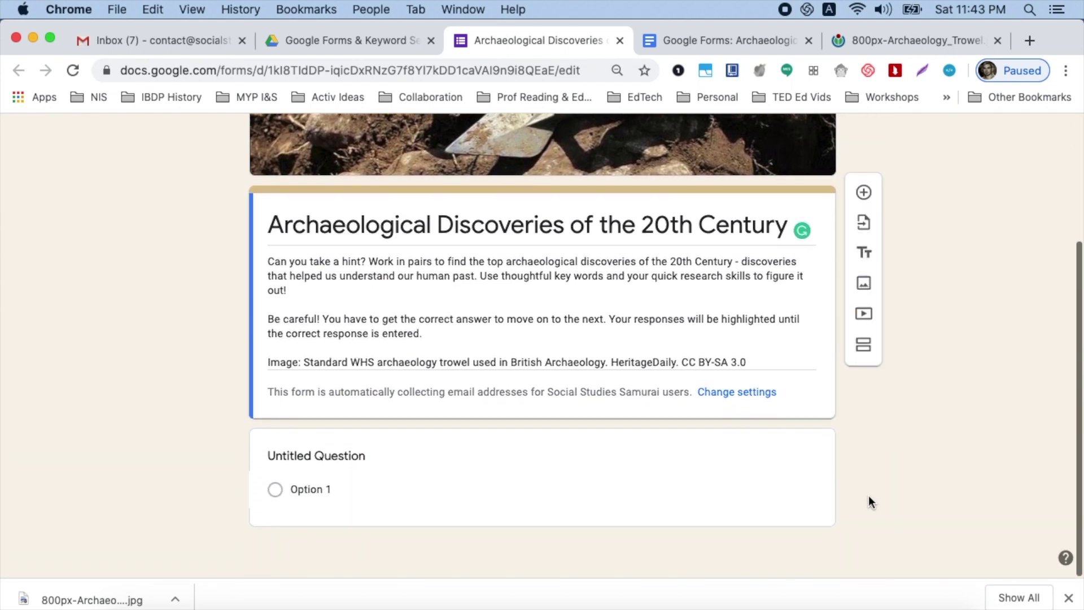
pyautogui.scroll(3, 907, 253)
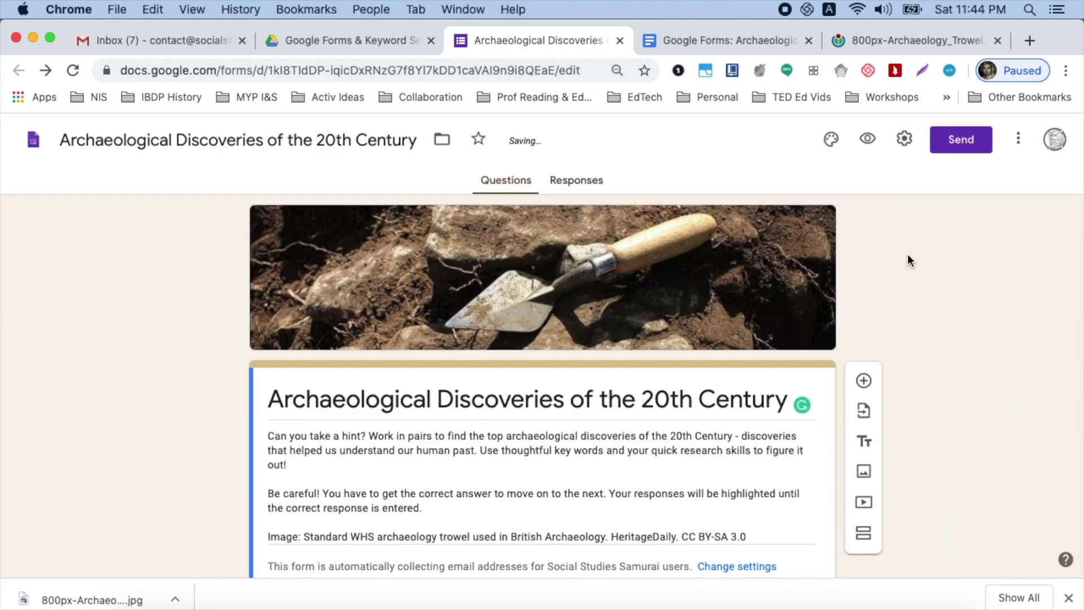
pyautogui.click(904, 138)
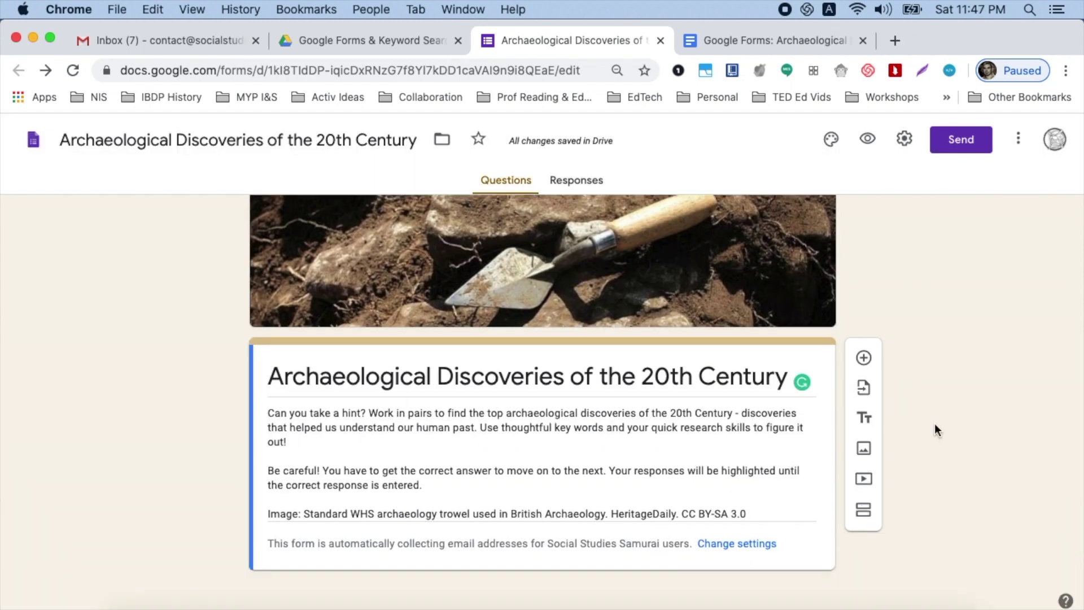
# Add the required short-answer question 'Please give your name.' below the description.
pyautogui.click(873, 370)
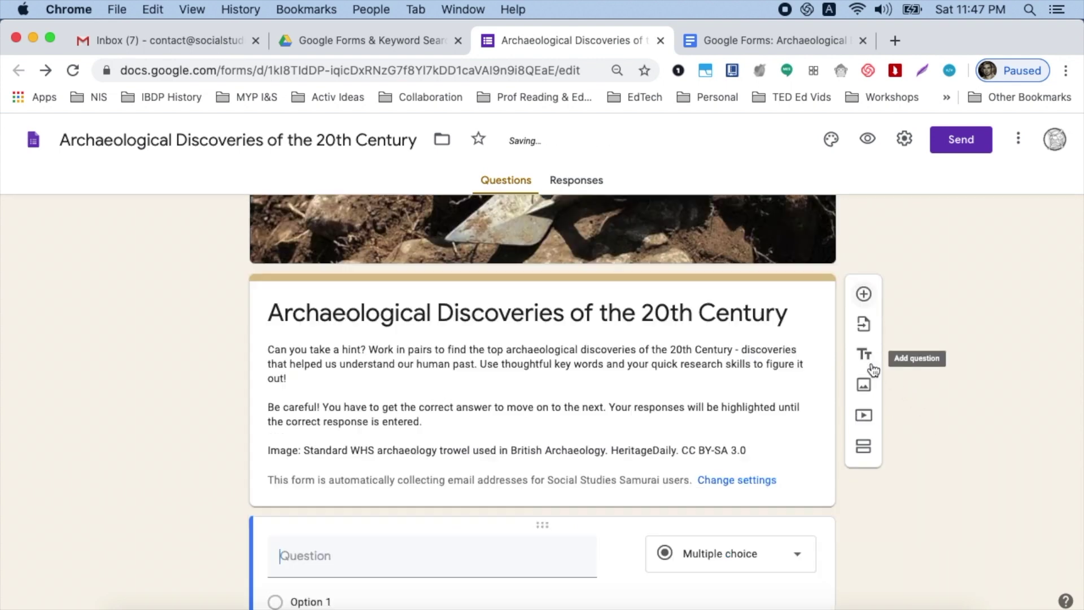
pyautogui.write('Please give your name.')
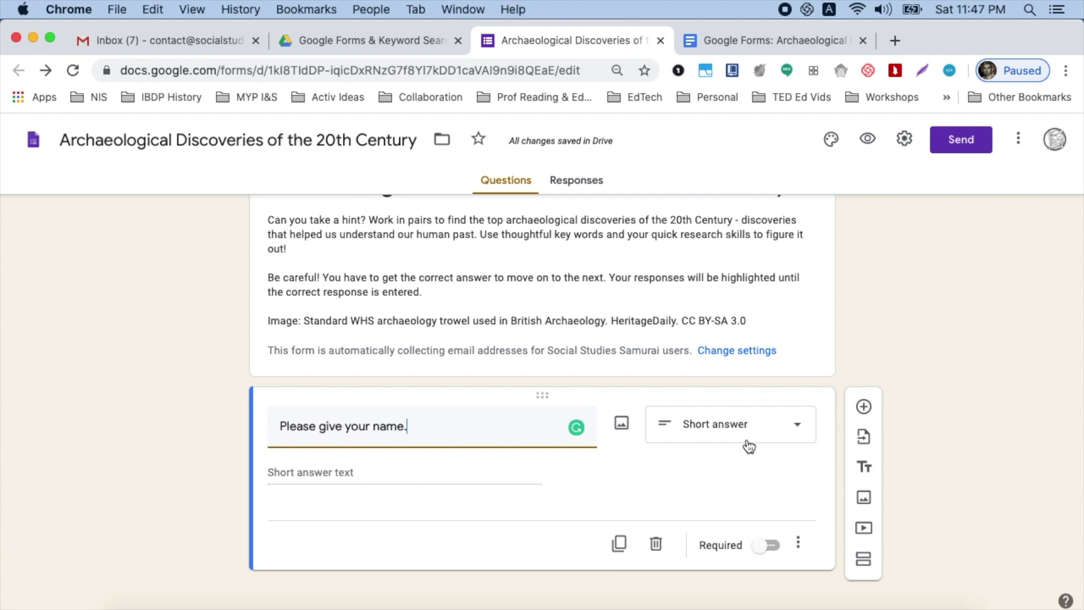
pyautogui.click(772, 546)
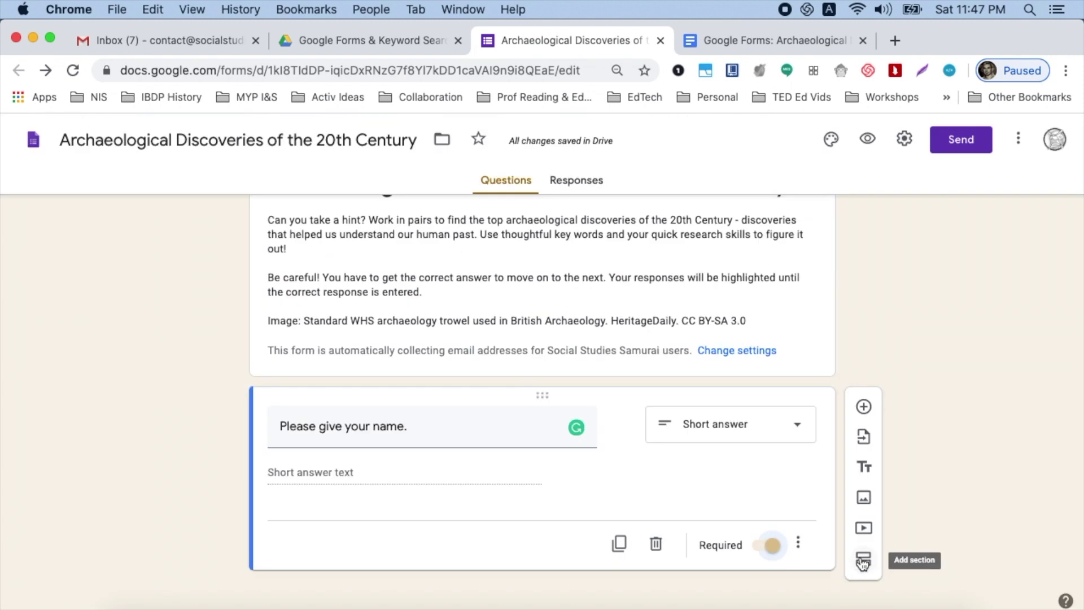
pyautogui.click(862, 561)
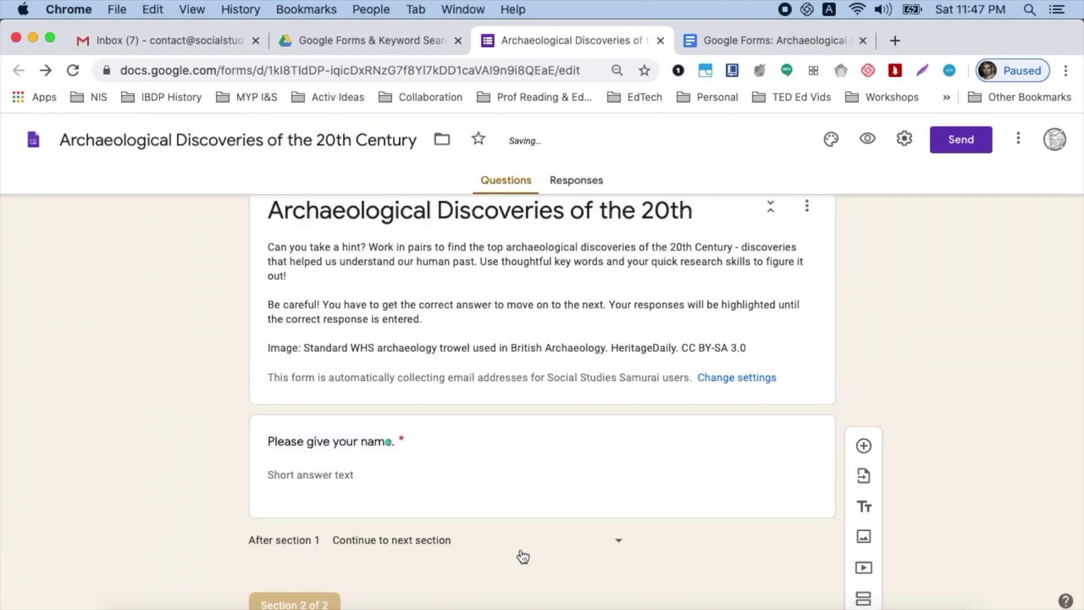
# Title the second section 'Let get started!', fixing a misspelling in the title.
pyautogui.click(434, 512)
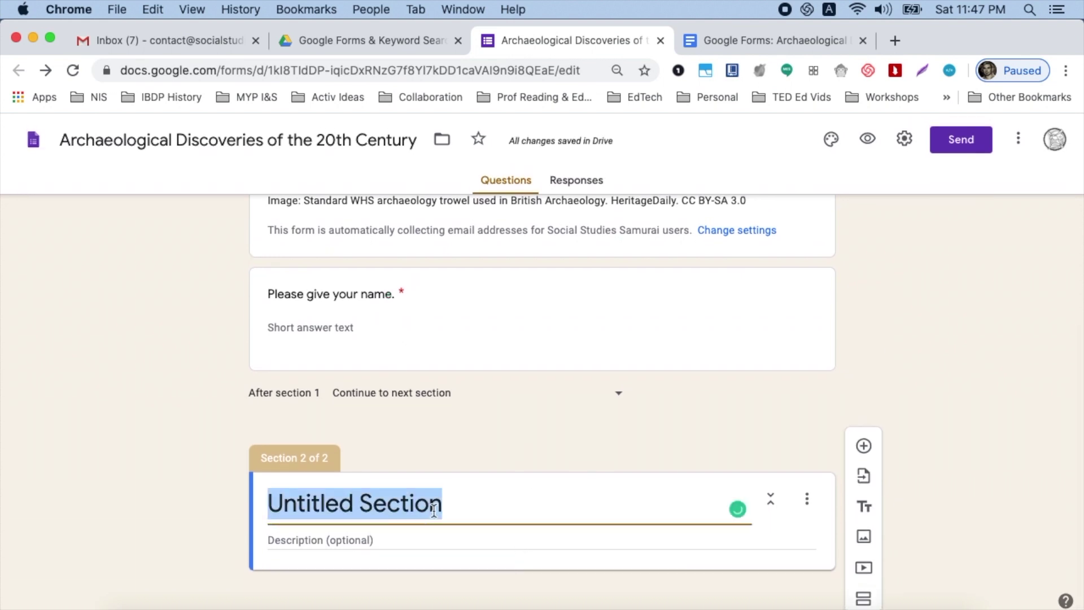
pyautogui.write('Let get s')
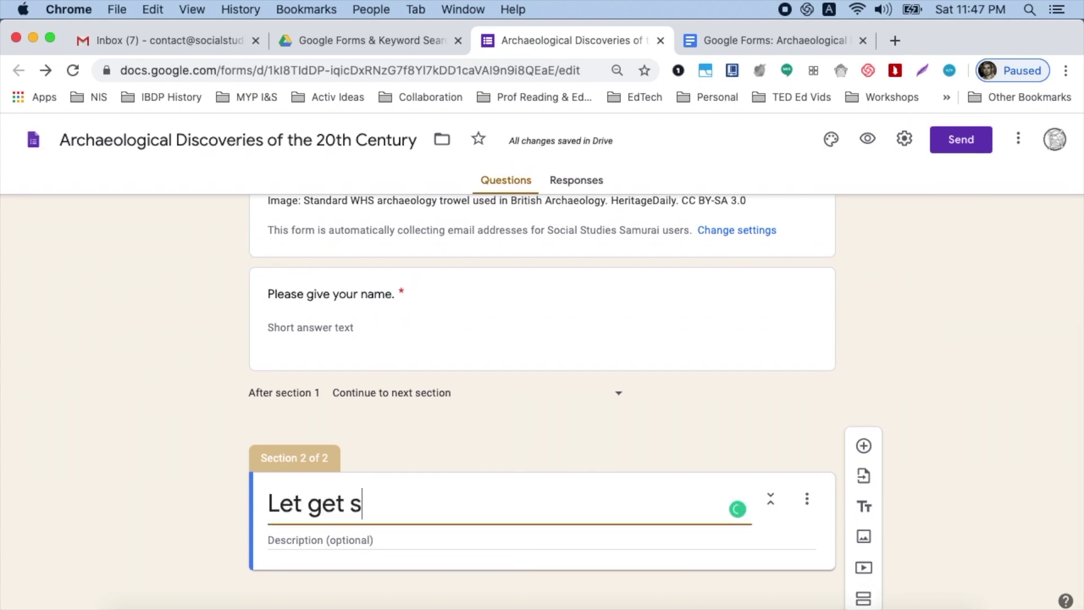
pyautogui.write('tatrted')
pyautogui.press('BackSpace')
pyautogui.press('BackSpace')
pyautogui.press('BackSpace')
pyautogui.press('BackSpace')
pyautogui.press('BackSpace')
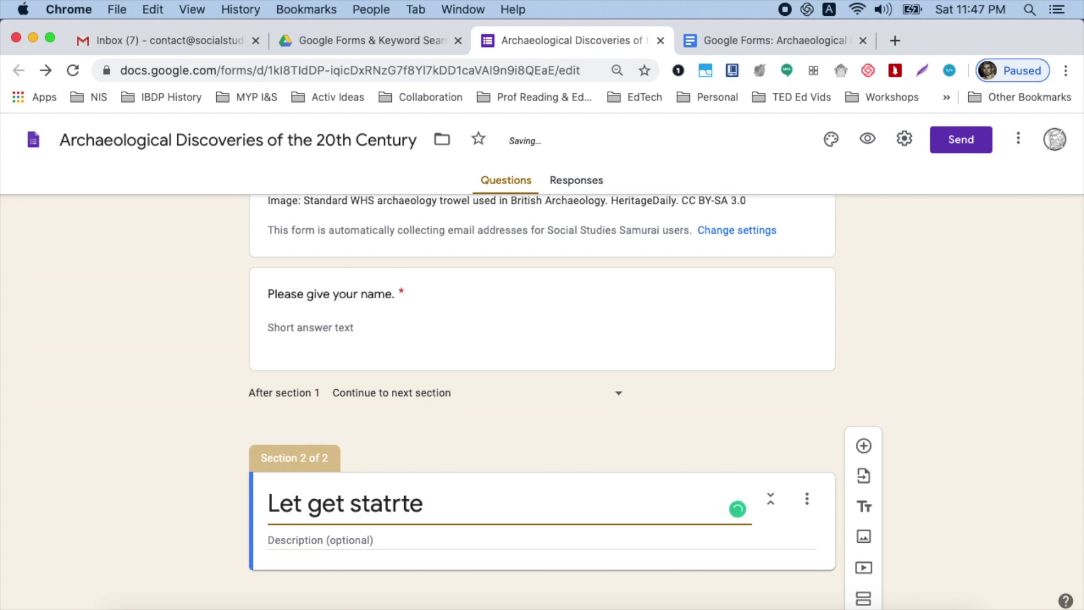
pyautogui.write('rted!')
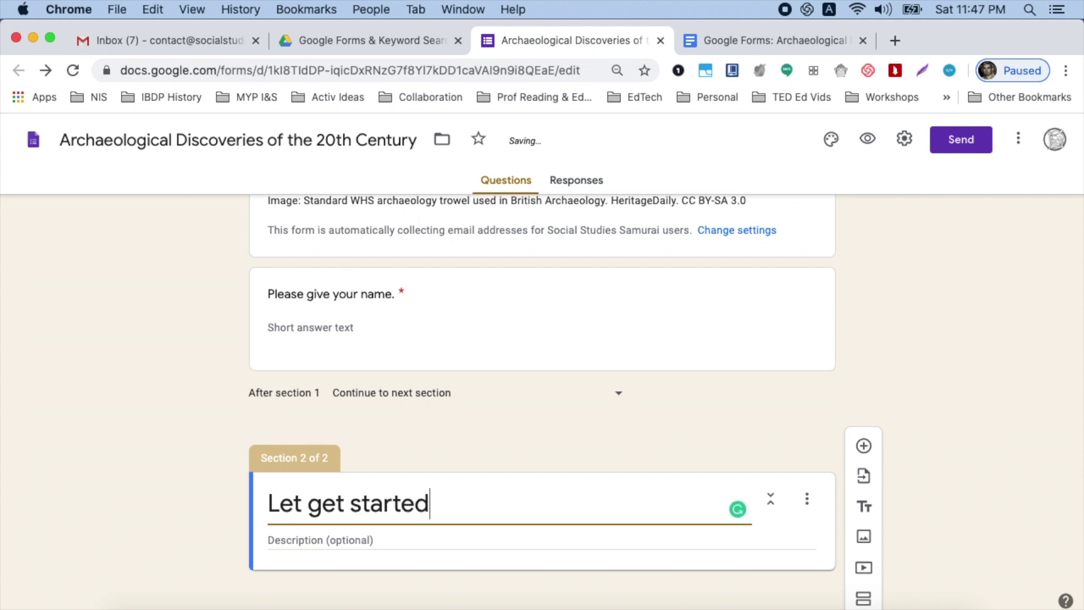
pyautogui.click(397, 534)
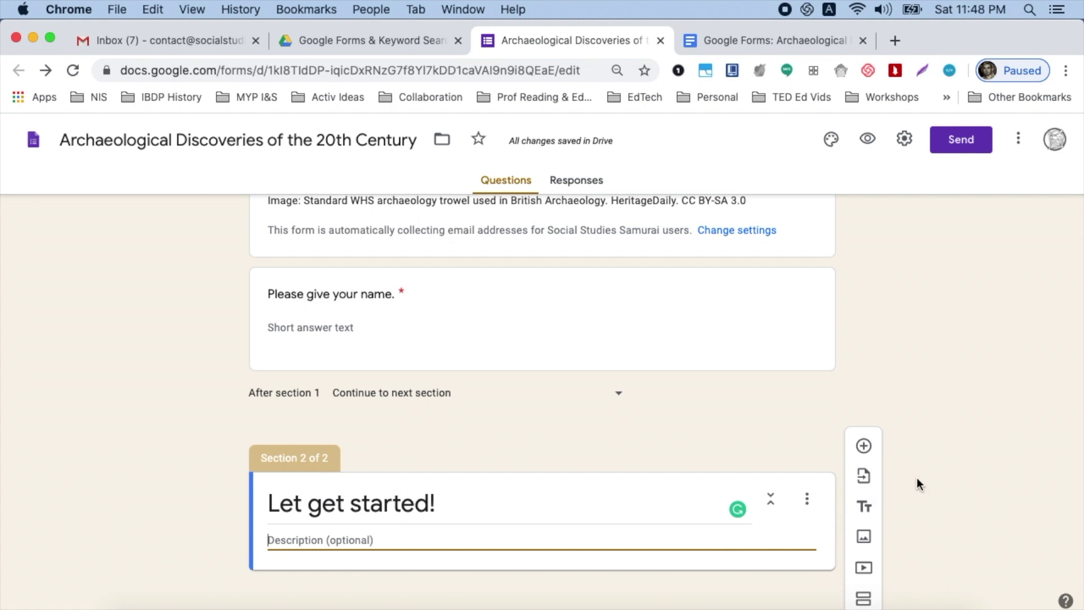
pyautogui.click(746, 36)
# Paste the question about the man murdered 5300 years ago as a new question.
pyautogui.scroll(-5, 613, 428)
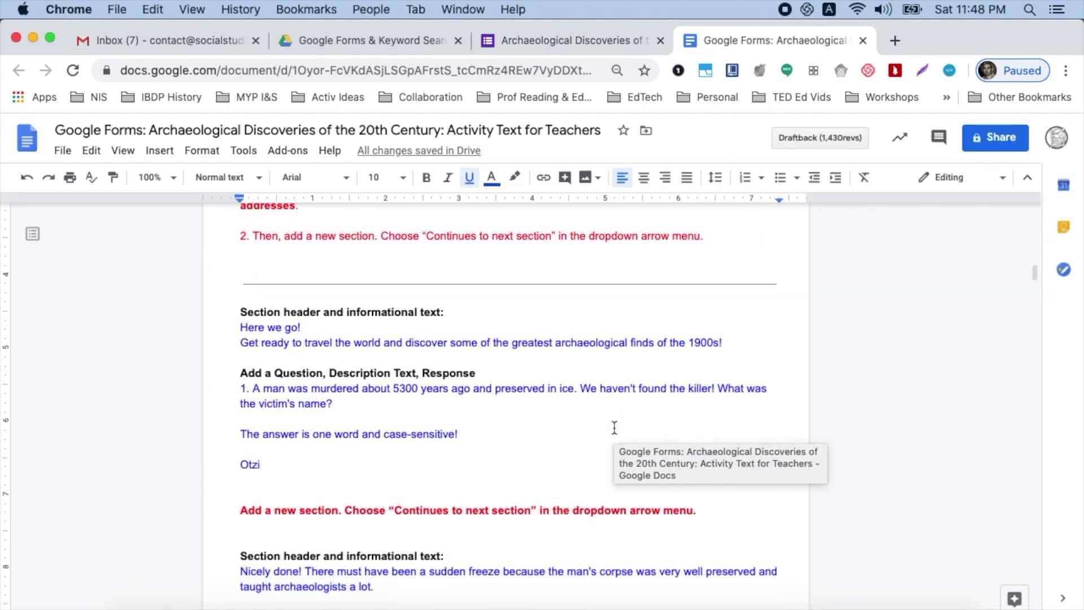
pyautogui.scroll(-1, 614, 428)
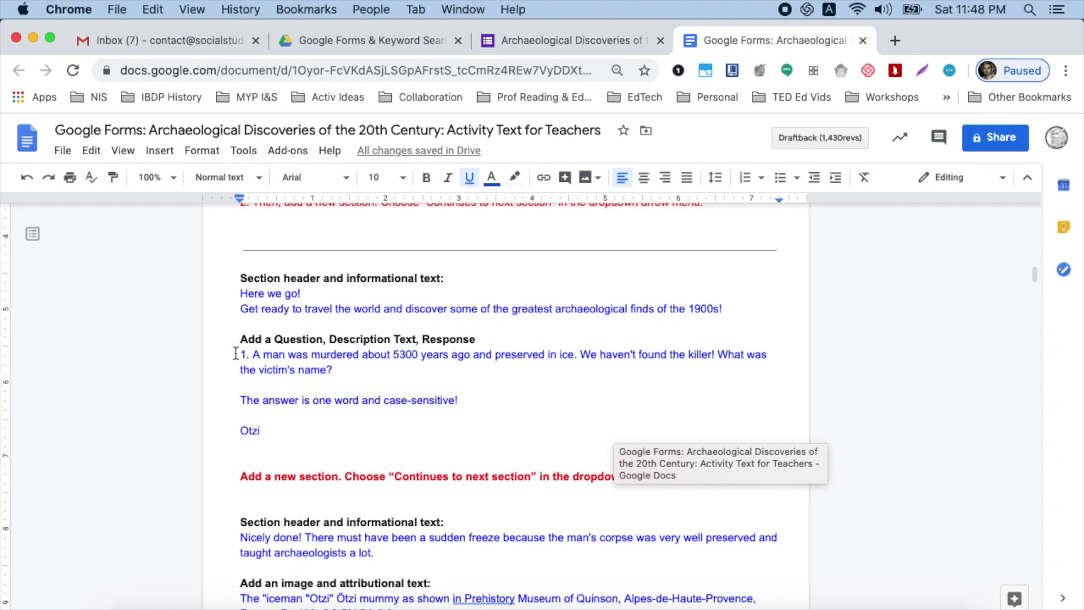
pyautogui.tripleClick(383, 371)
pyautogui.press('super+c')
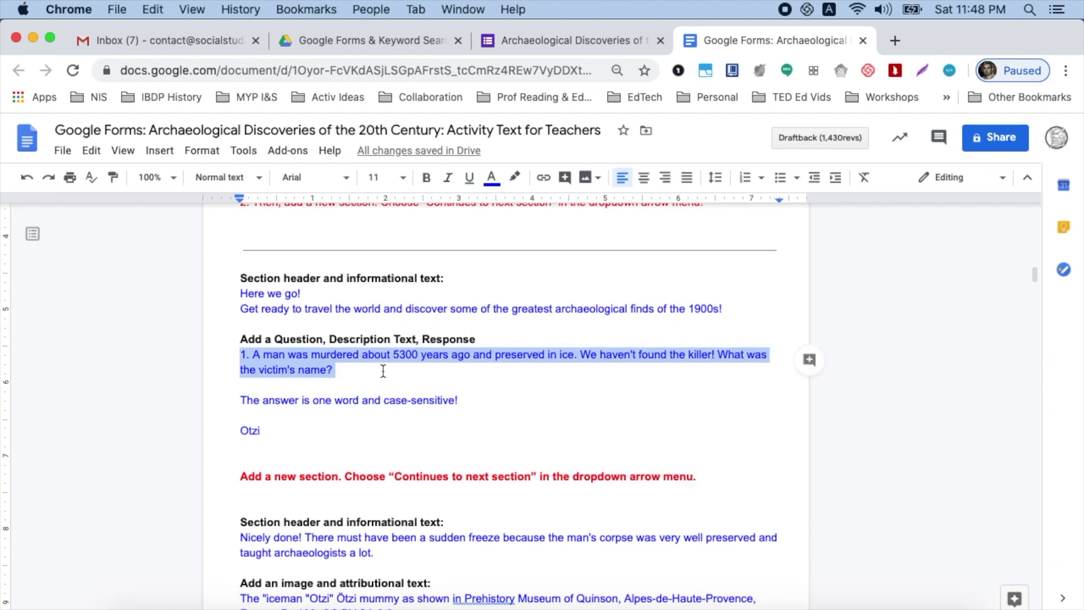
pyautogui.click(516, 37)
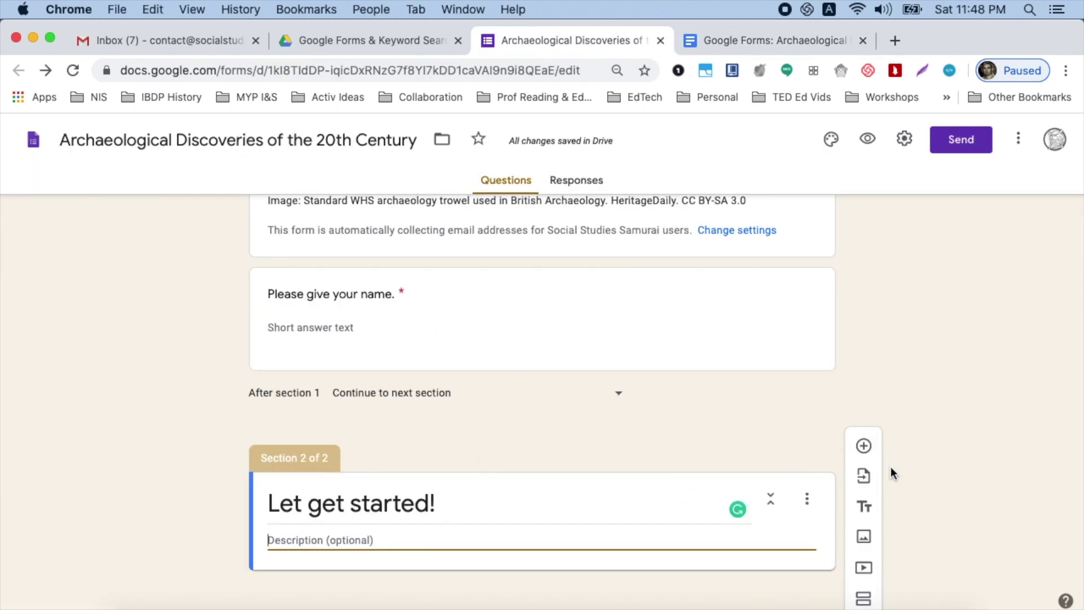
pyautogui.click(863, 446)
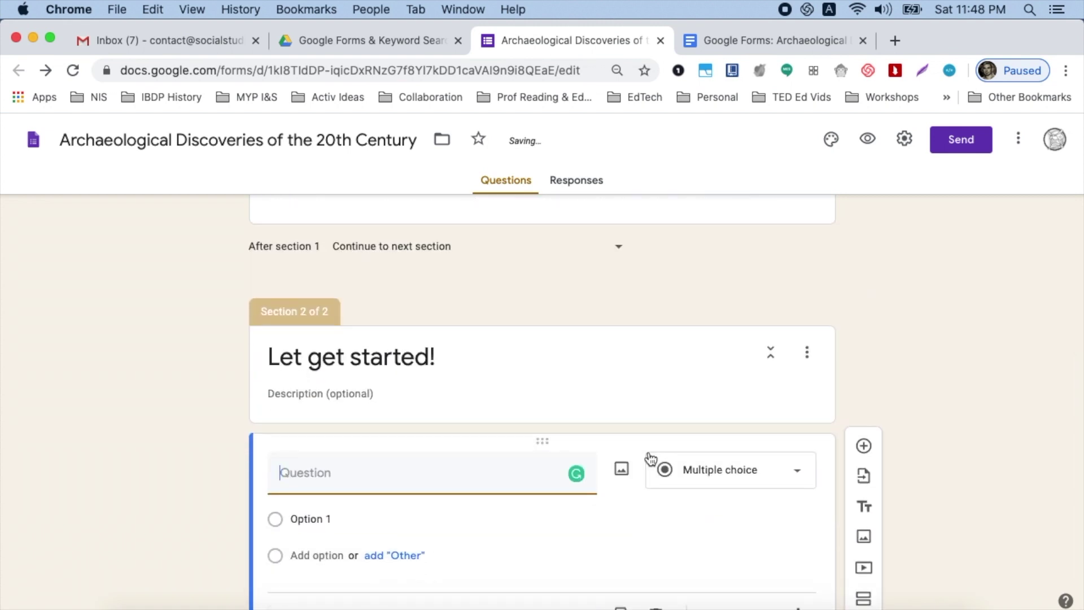
pyautogui.press('super+v')
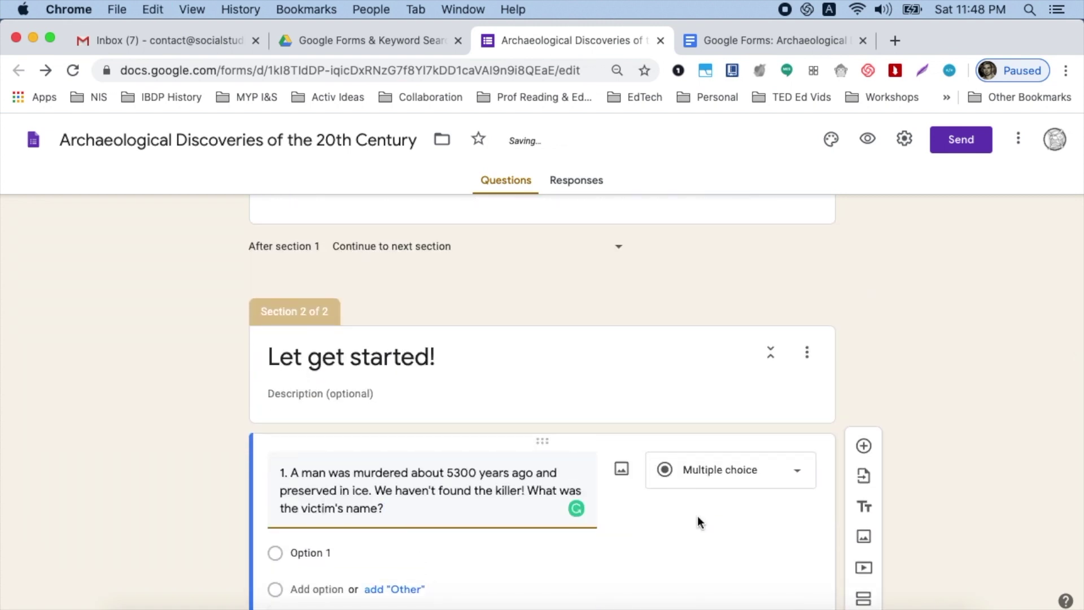
# Make the murdered-man question a required Short answer question.
pyautogui.click(717, 465)
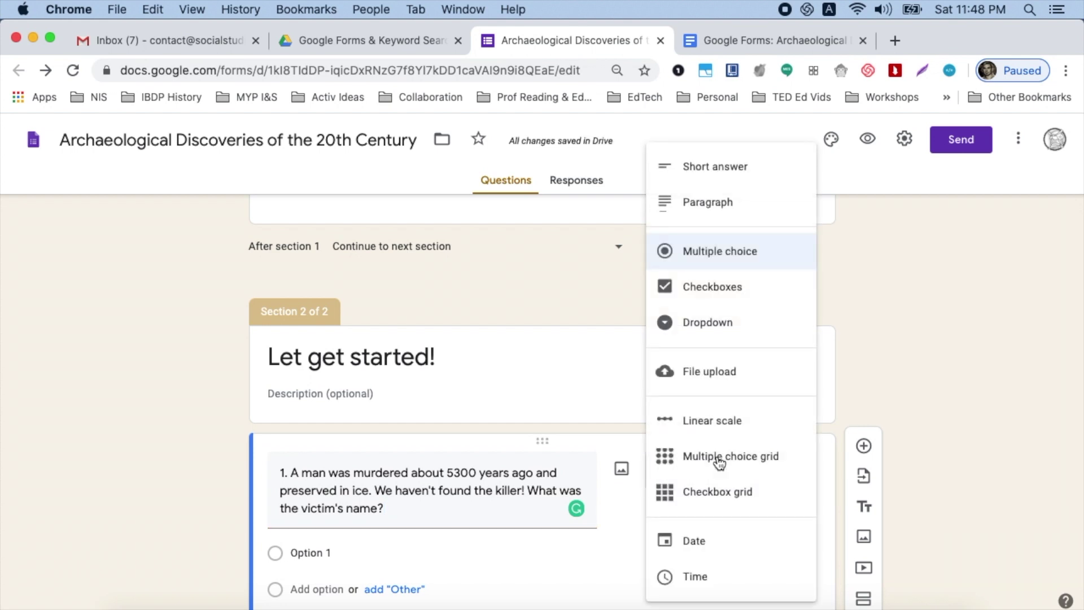
pyautogui.click(727, 166)
pyautogui.scroll(-2, 933, 452)
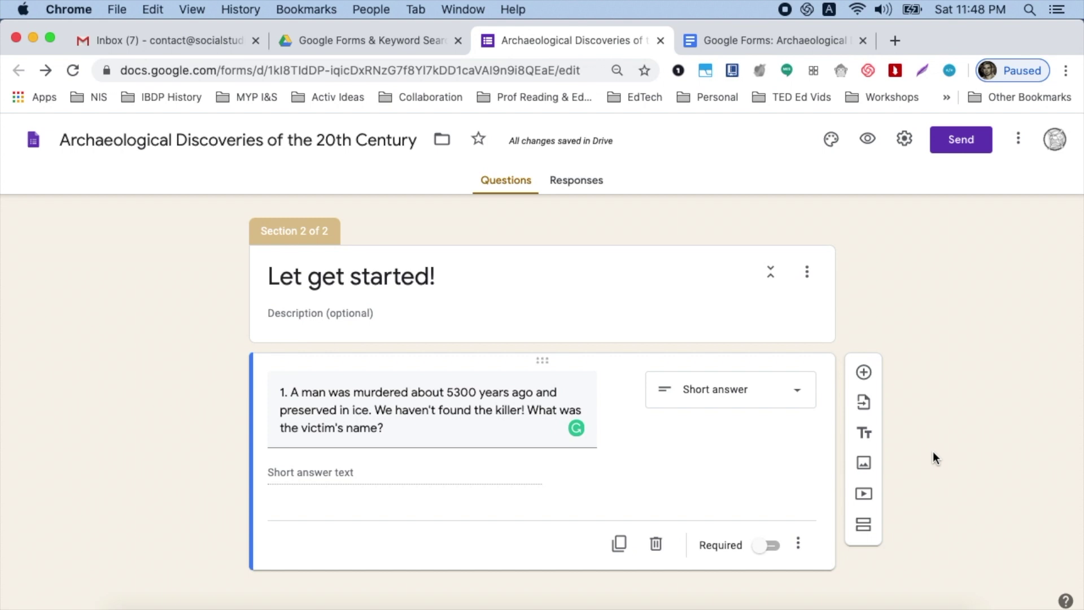
pyautogui.click(771, 545)
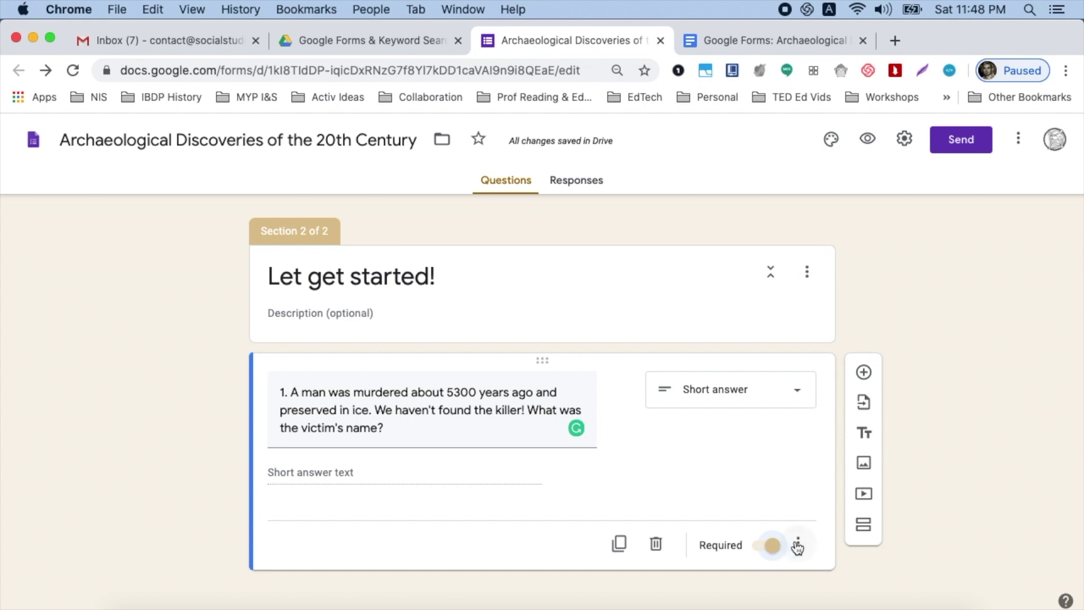
# Give question 1 the description 'The answer is one word and case-sensitive!' copied from the document.
pyautogui.scroll(5, 807, 556)
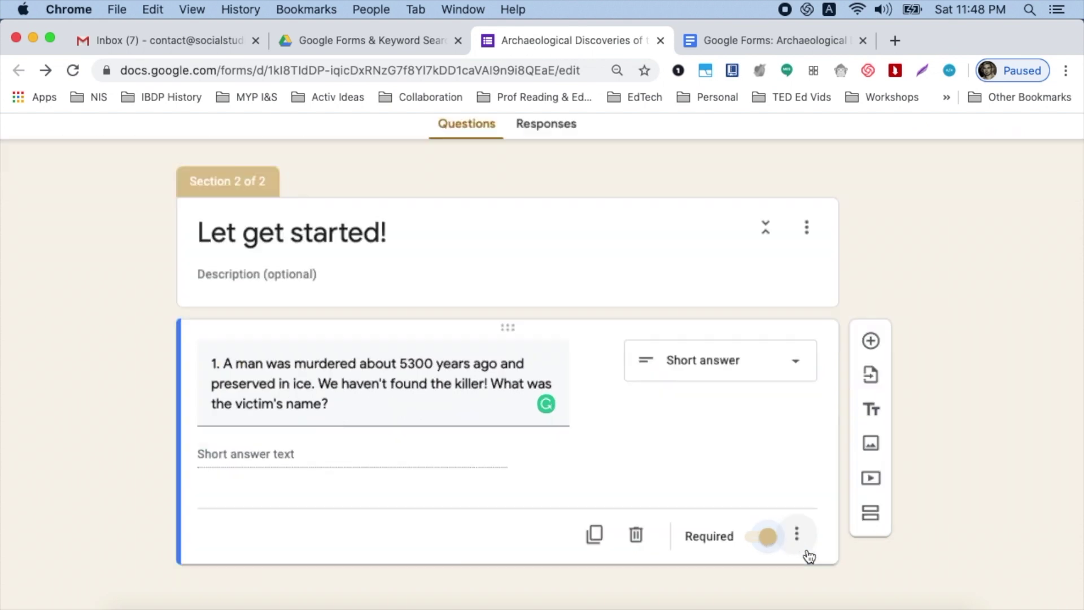
pyautogui.scroll(-5, 807, 556)
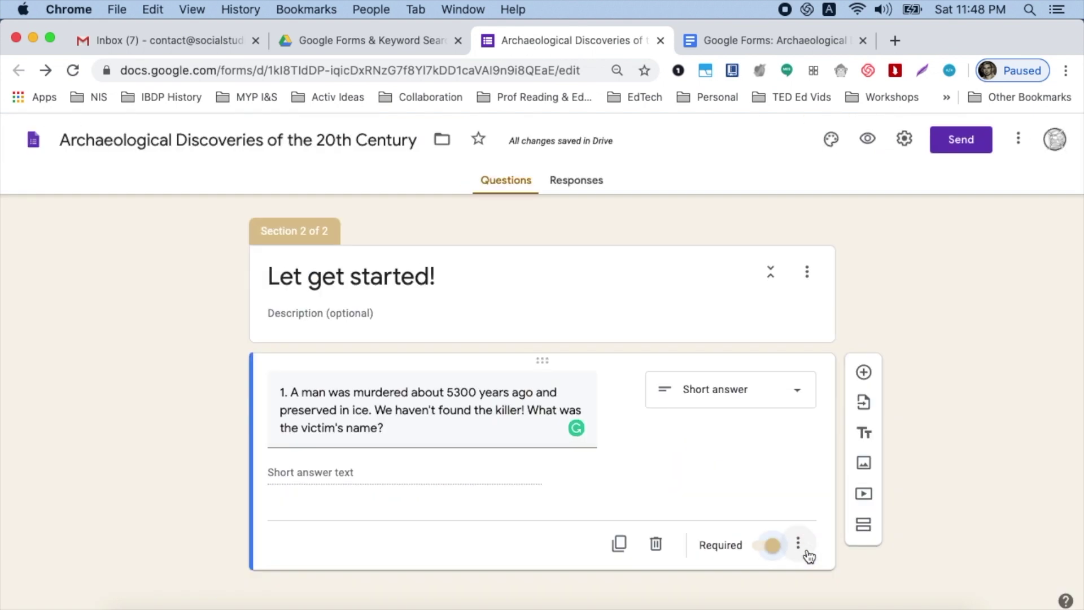
pyautogui.click(800, 544)
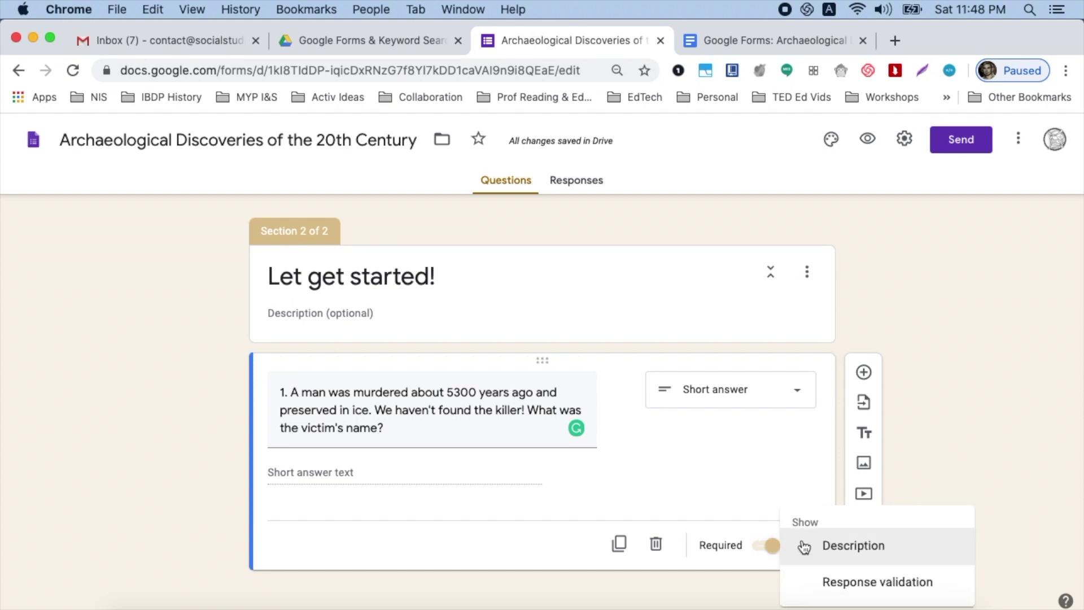
pyautogui.click(839, 546)
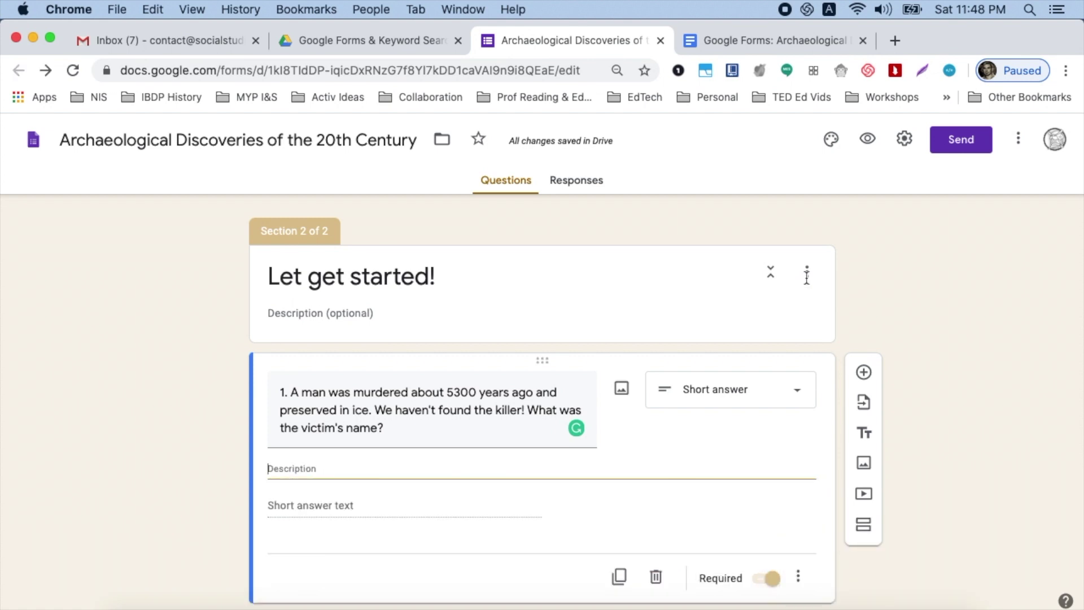
pyautogui.click(767, 39)
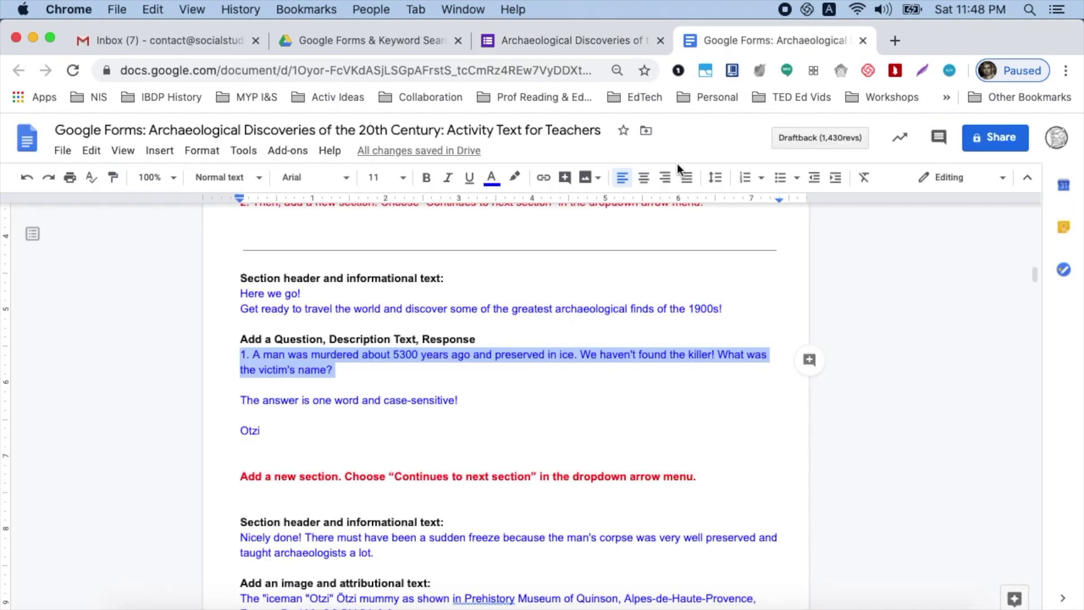
pyautogui.click(505, 400)
pyautogui.keyDown('shift'); pyautogui.click(236, 401); pyautogui.keyUp('shift')
pyautogui.press('super+c')
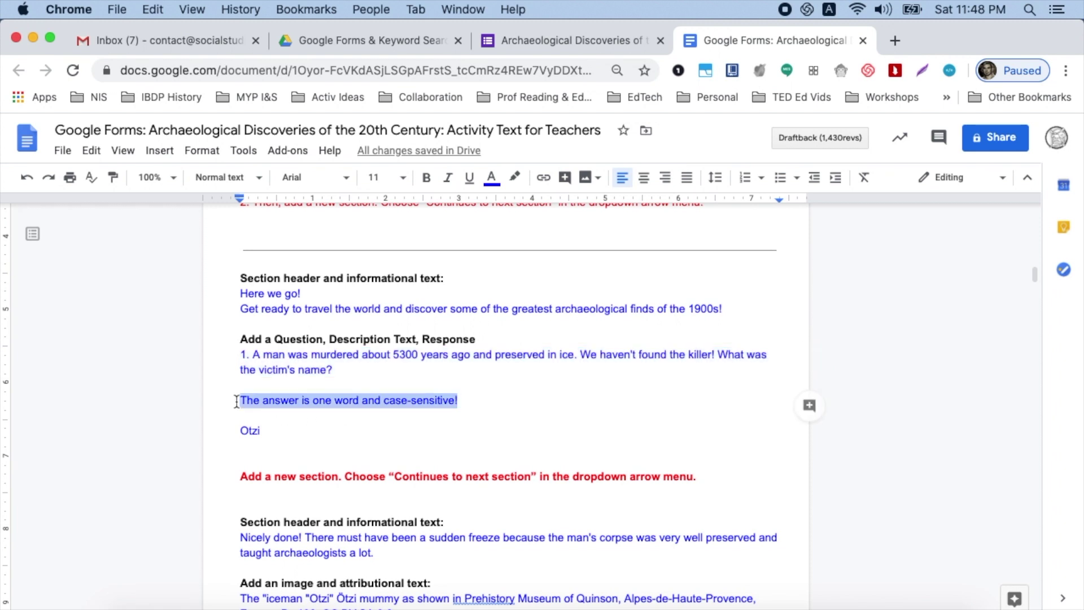
pyautogui.click(527, 41)
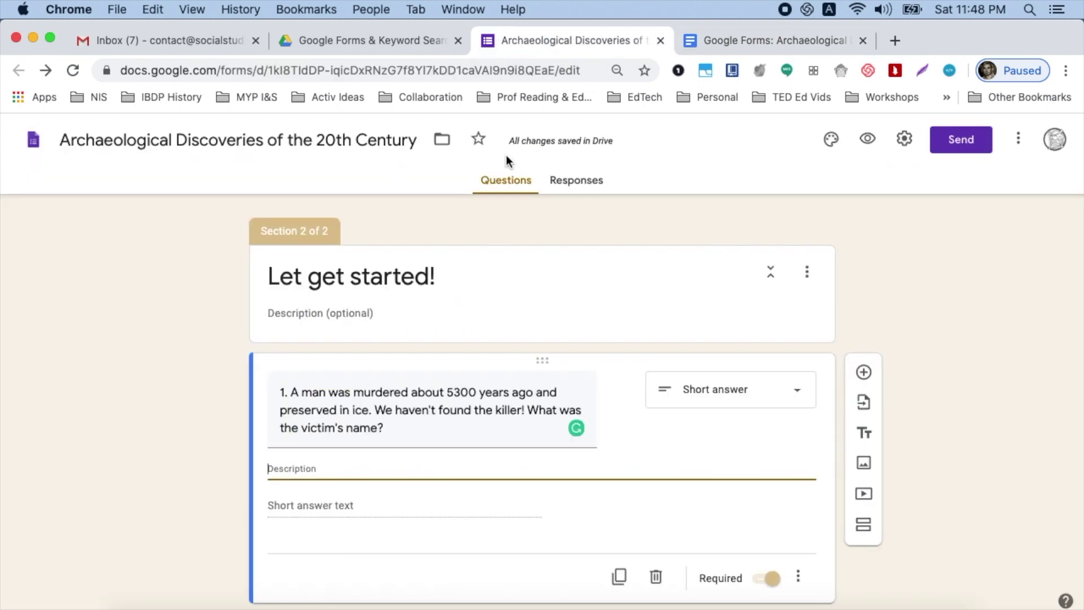
pyautogui.press('super+v')
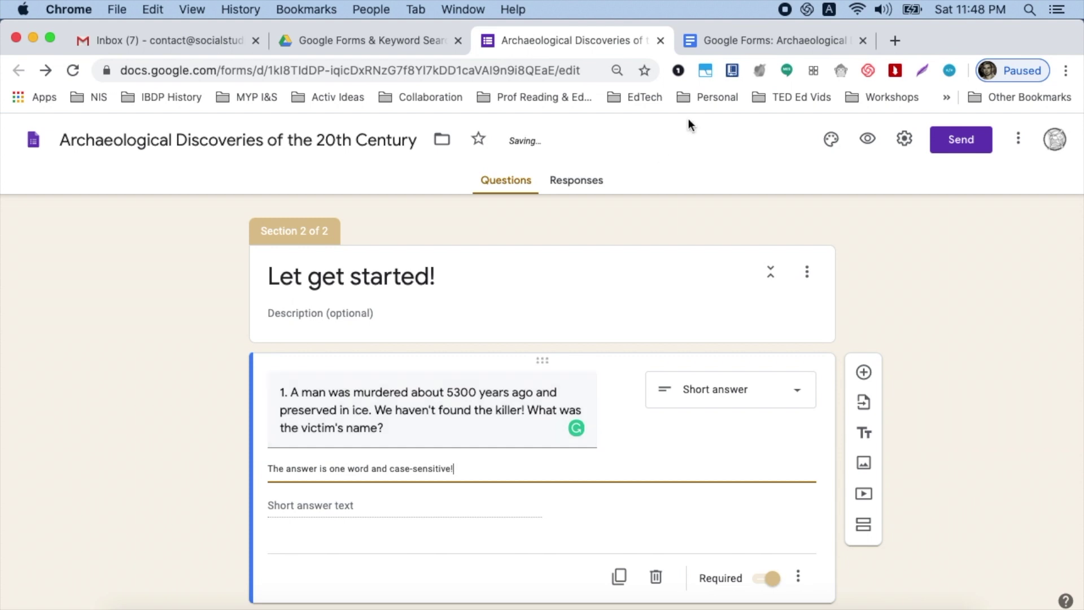
# Copy the answer 'Otzi' from the activity document and reopen the question's extra options.
pyautogui.click(755, 50)
pyautogui.scroll(-2, 451, 407)
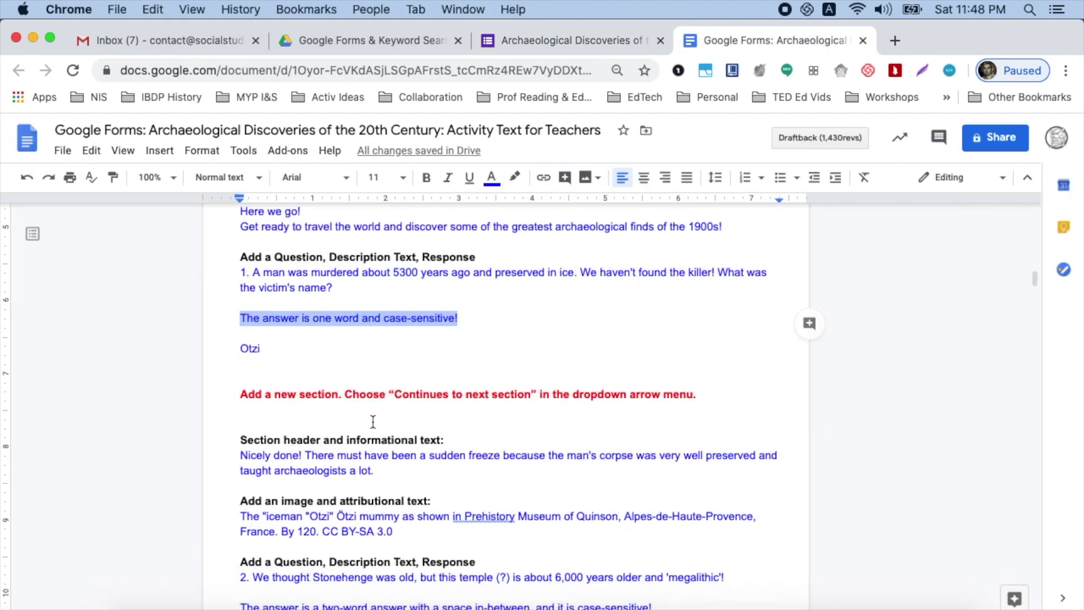
pyautogui.moveTo(263, 348); pyautogui.dragTo(240, 346)
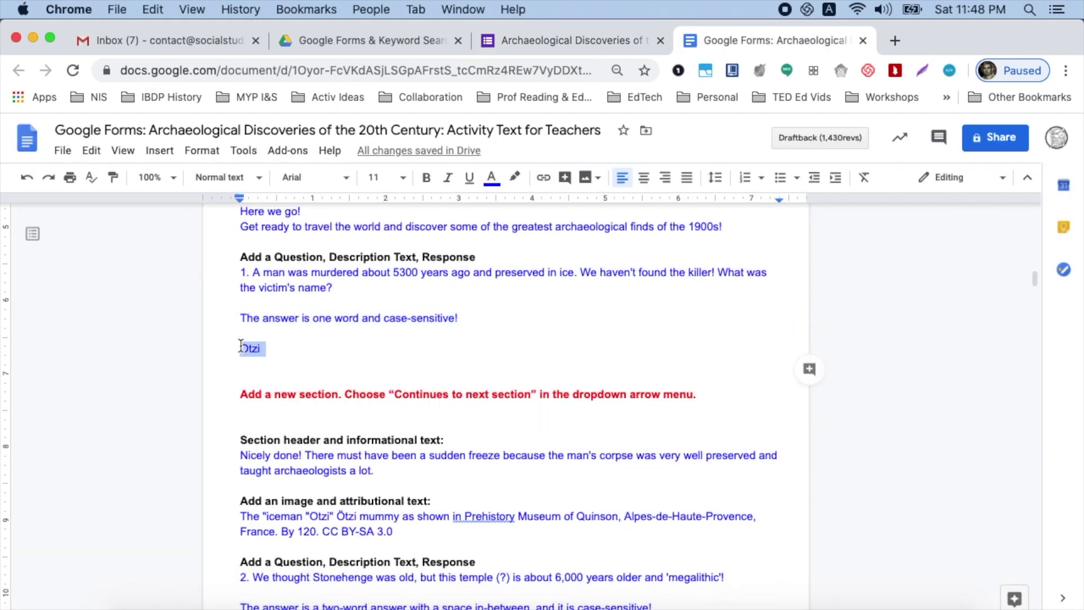
pyautogui.click(551, 38)
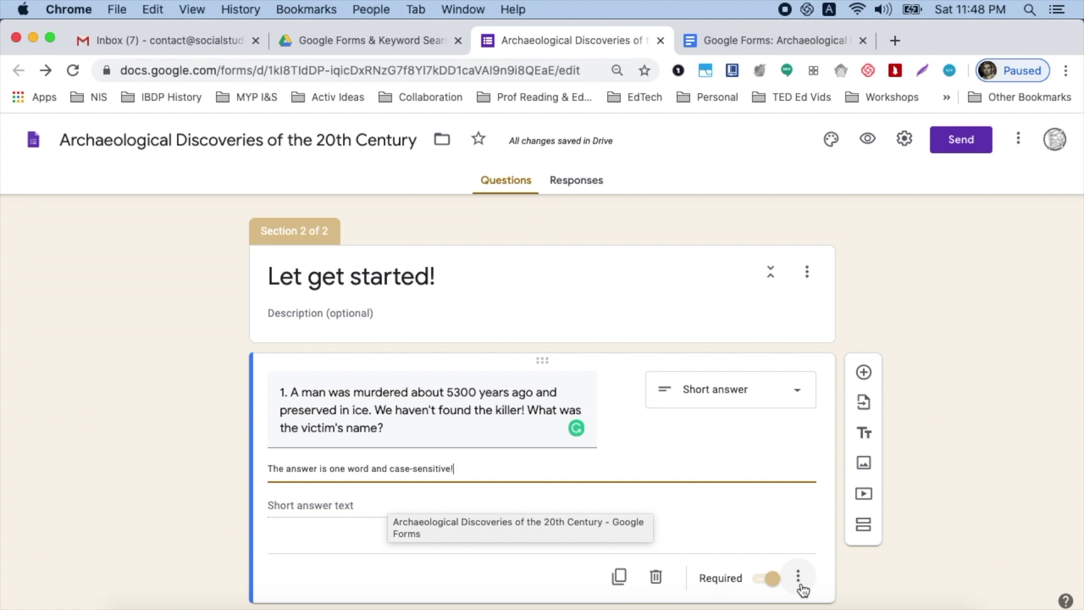
pyautogui.scroll(3, 802, 590)
pyautogui.scroll(-3, 802, 590)
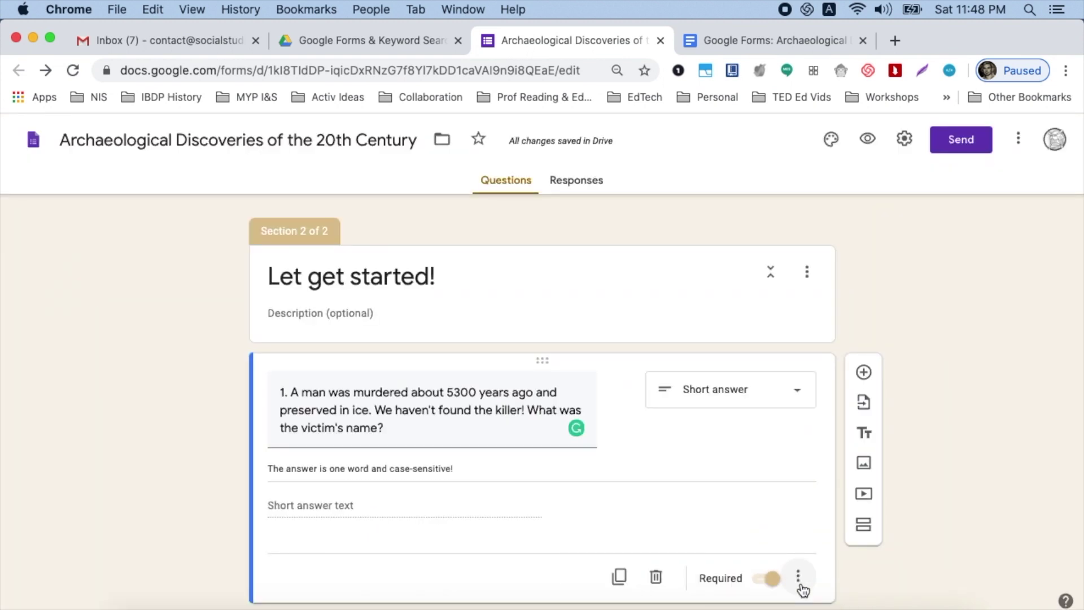
pyautogui.click(798, 577)
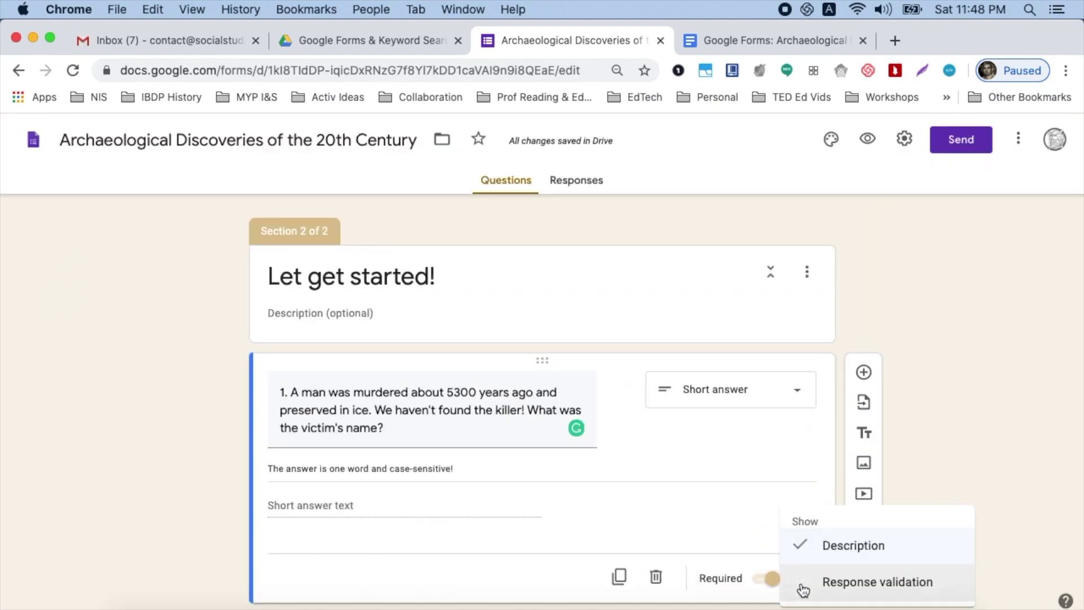
# Validate question 1 with a regular expression that must match Otzi, with error text 'Whoopsie!'.
pyautogui.click(853, 589)
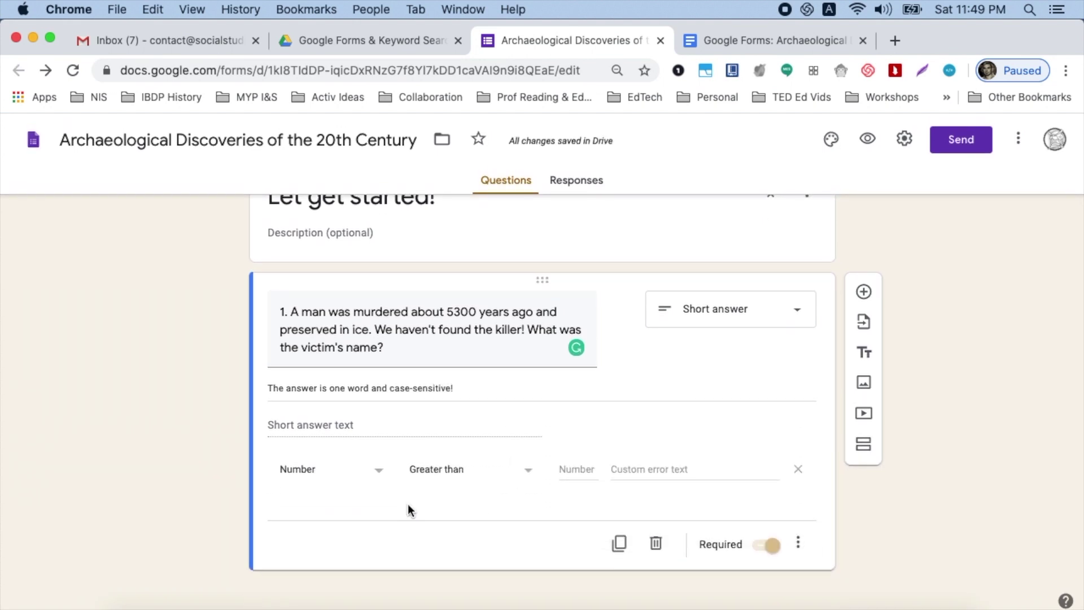
pyautogui.click(381, 477)
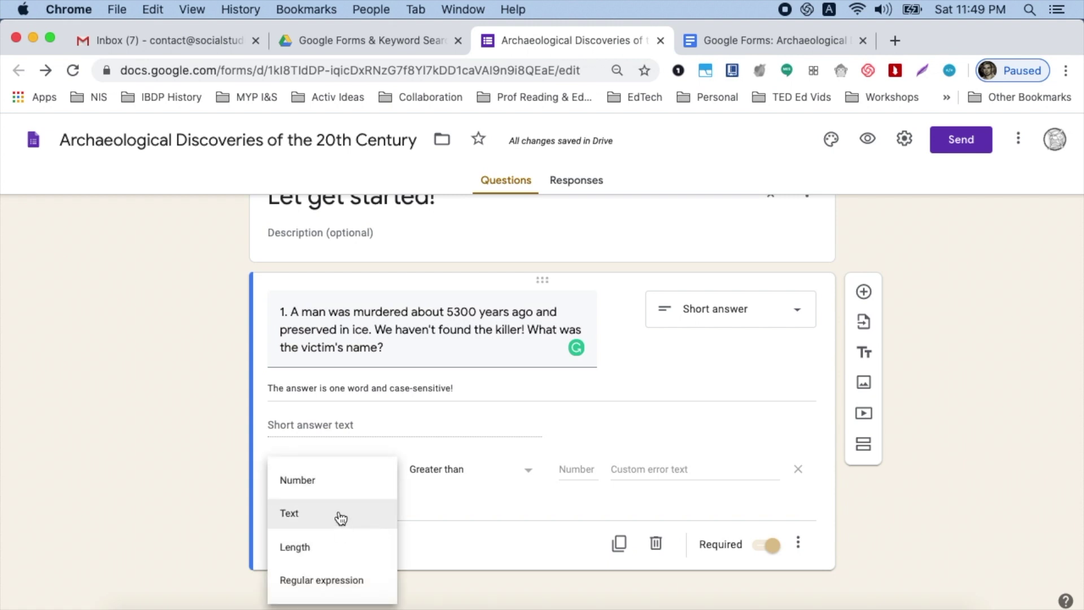
pyautogui.click(335, 581)
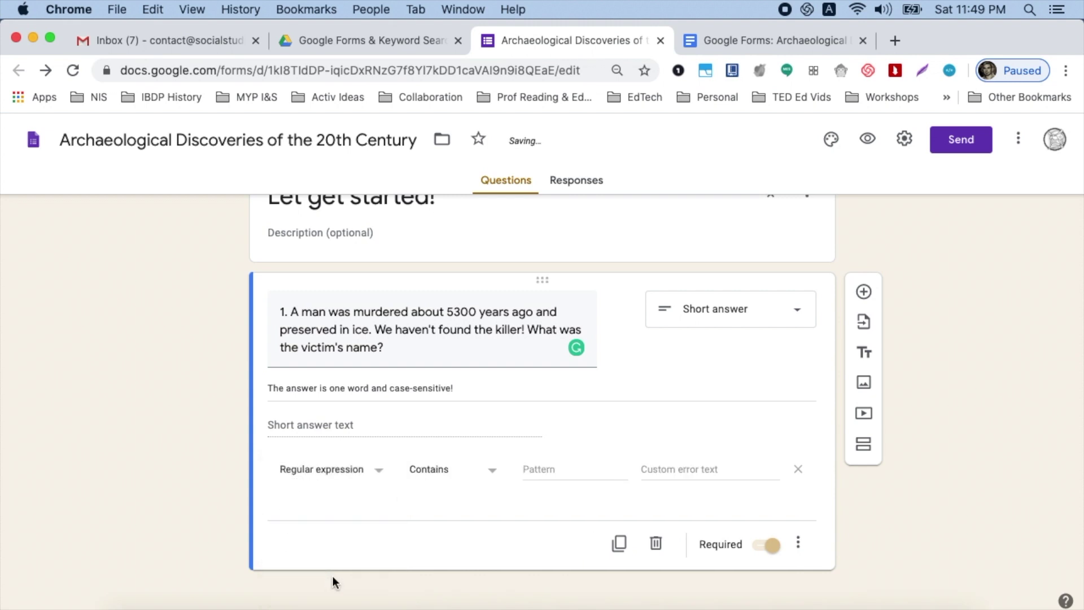
pyautogui.click(432, 473)
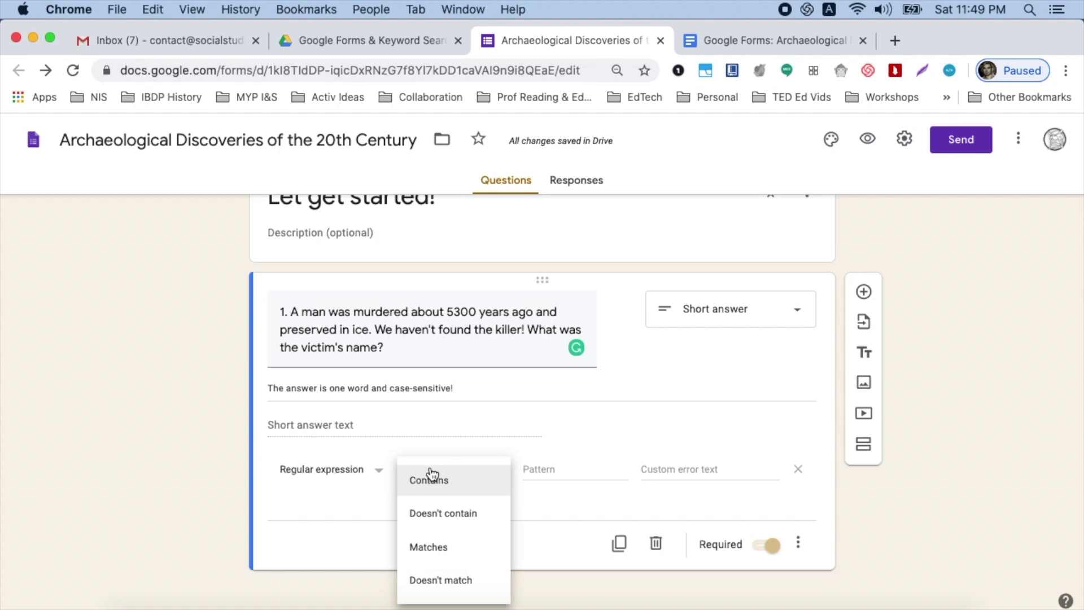
pyautogui.click(432, 546)
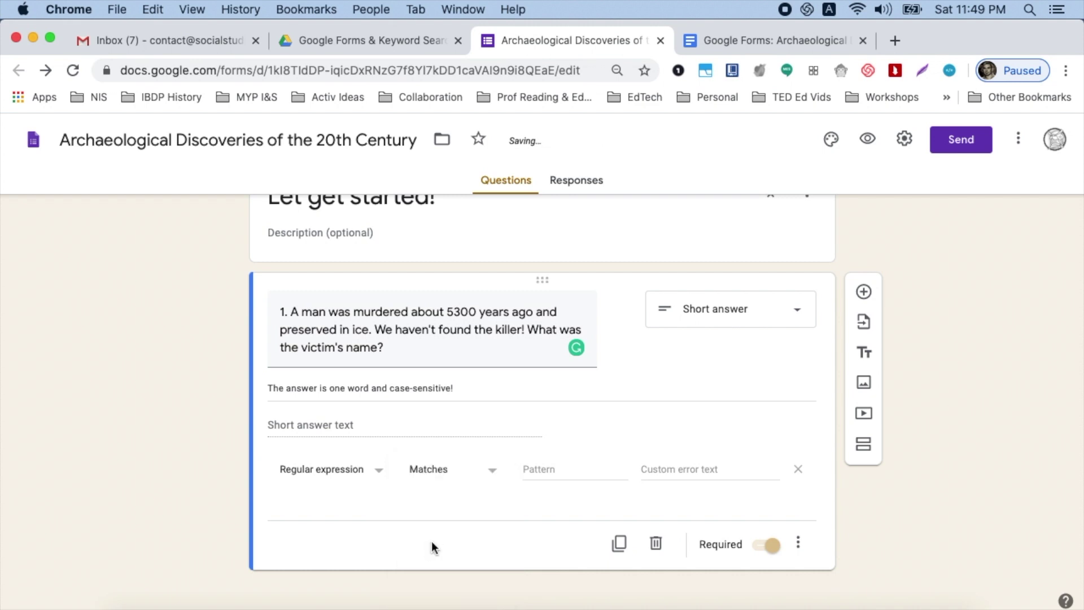
pyautogui.click(547, 470)
pyautogui.write('Otzi')
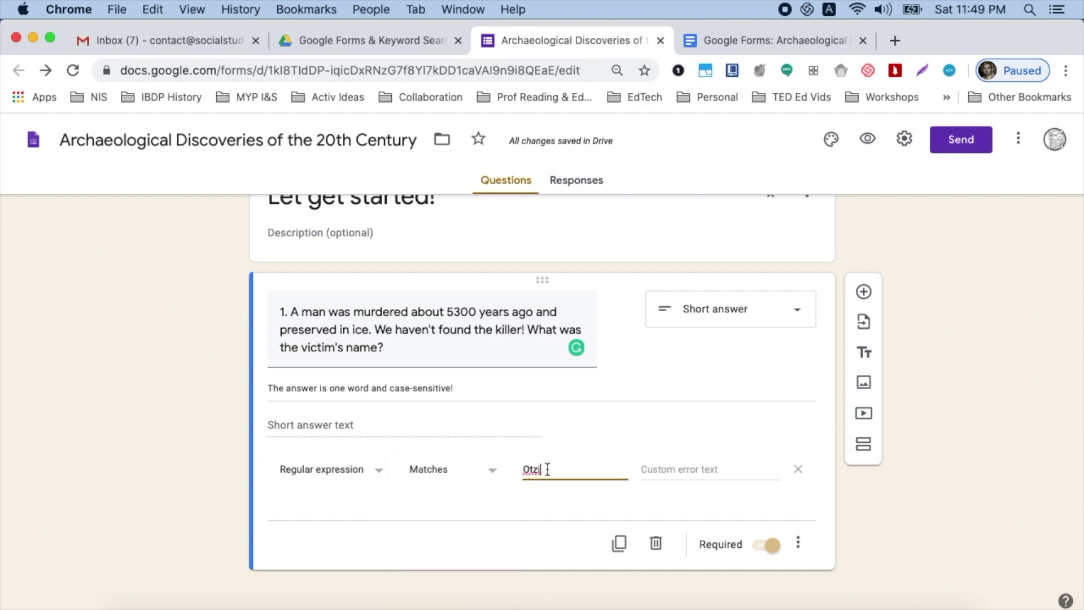
pyautogui.press('BackSpace')
pyautogui.click(658, 468)
pyautogui.write('Whoopsie!')
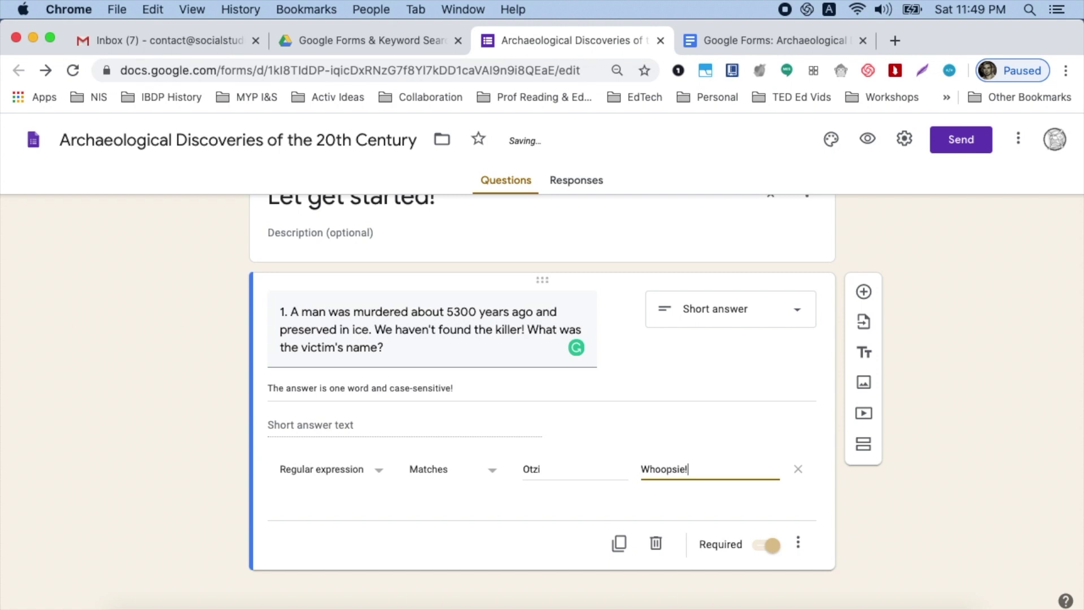
pyautogui.click(852, 510)
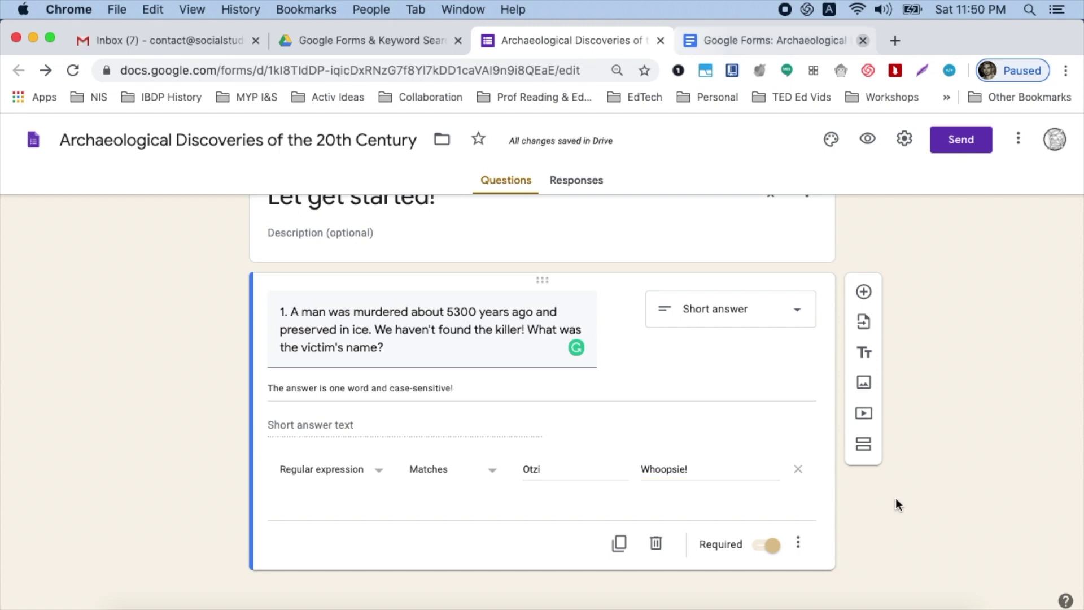
# Add a new section after question 1 and title it 'Yes!'.
pyautogui.click(864, 446)
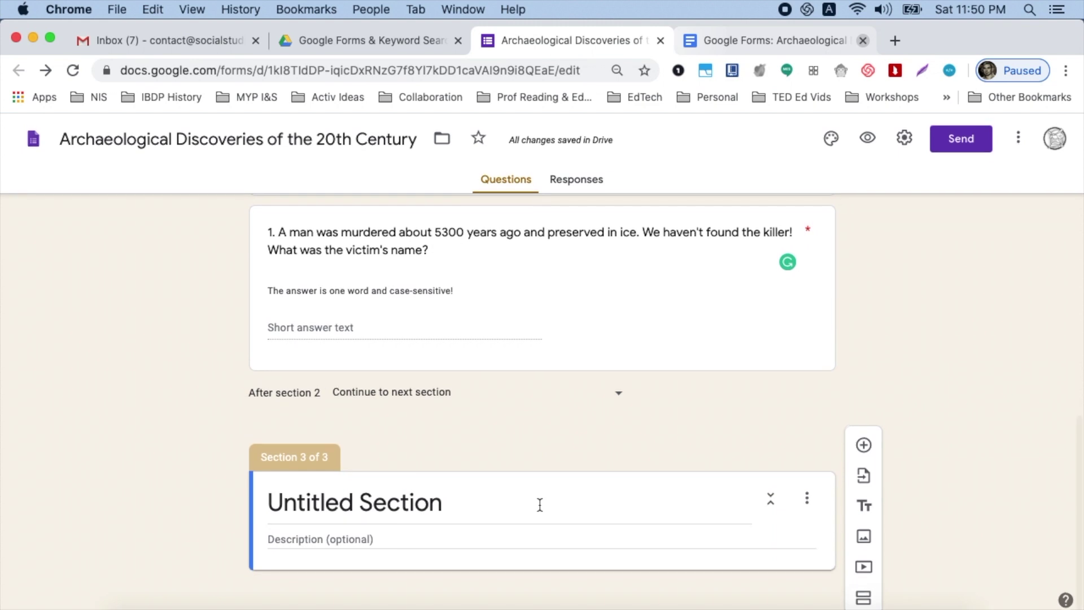
pyautogui.click(539, 504)
pyautogui.write('Yes!')
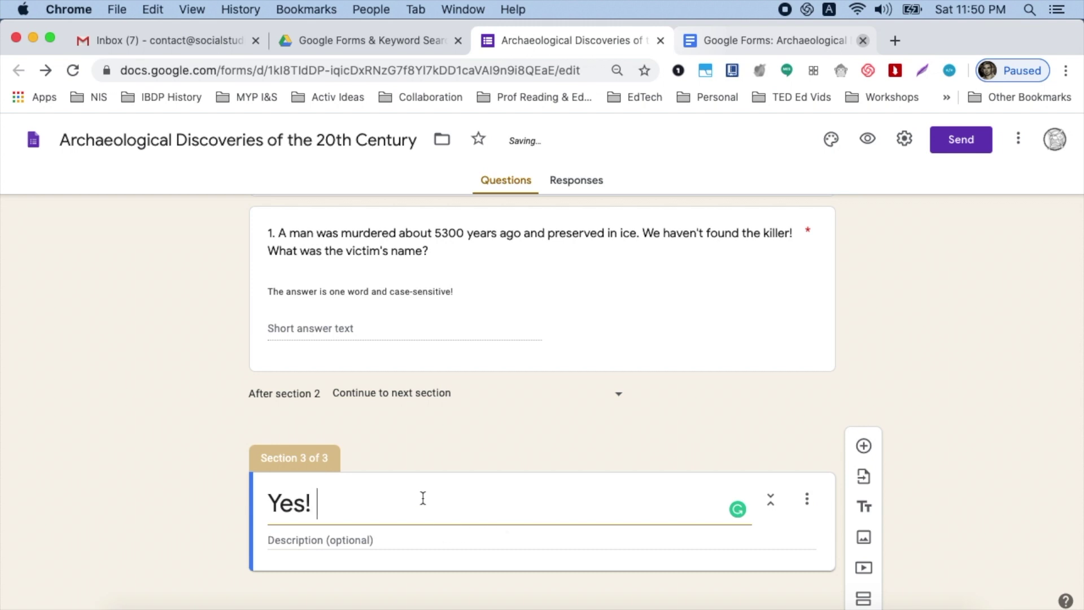
# Append the 'Nicely done!' sudden-freeze paragraph from the activity text to the section title.
pyautogui.click(714, 39)
pyautogui.scroll(-3, 554, 382)
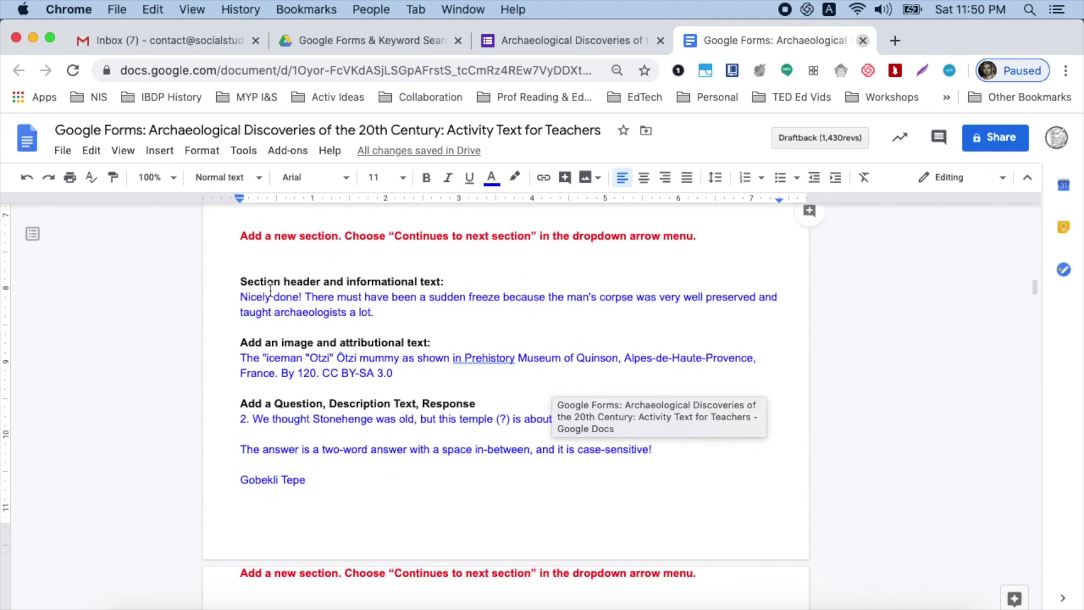
pyautogui.click(238, 296)
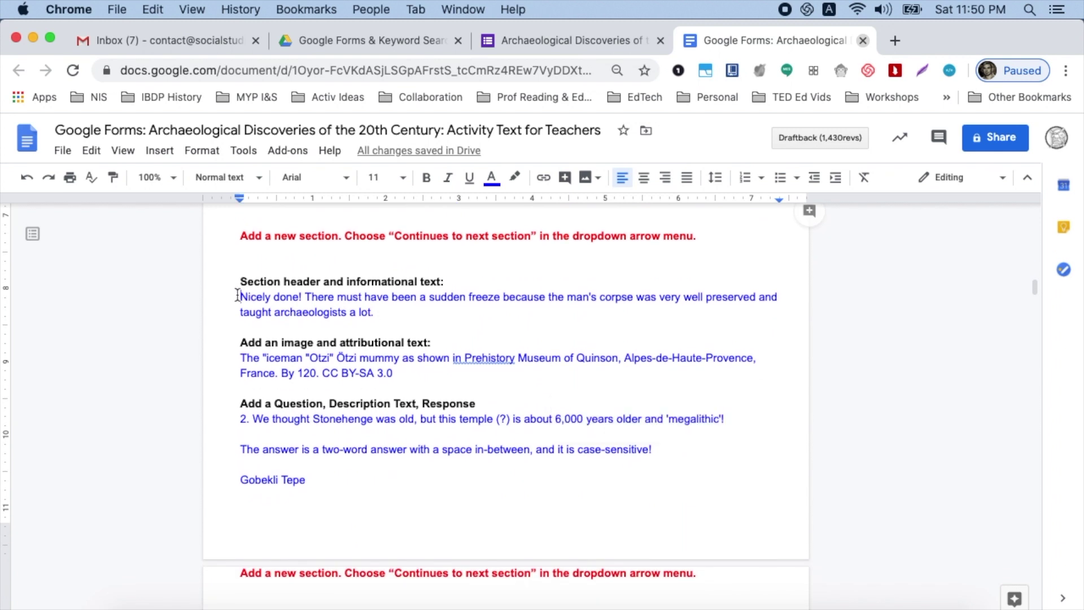
pyautogui.keyDown('shift'); pyautogui.click(394, 310); pyautogui.keyUp('shift')
pyautogui.press('super+c')
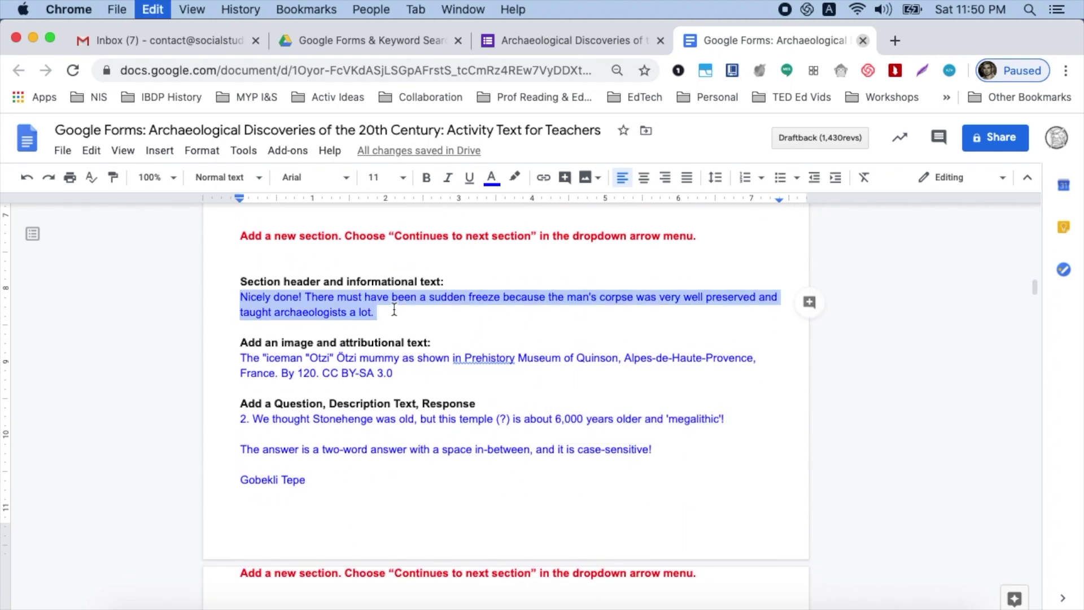
pyautogui.click(530, 41)
pyautogui.press('super+v')
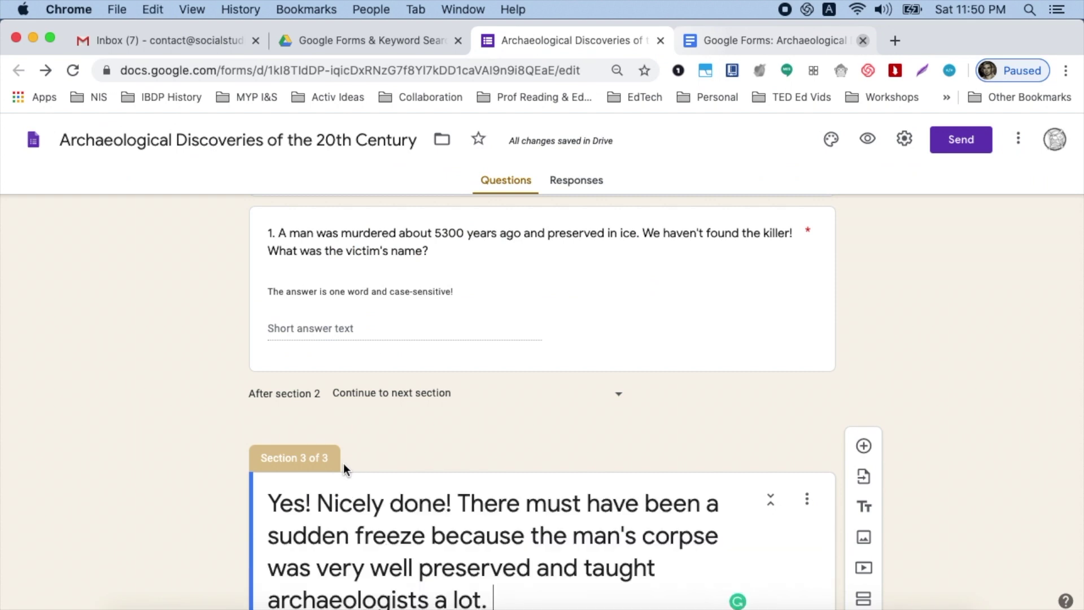
pyautogui.scroll(-3, 1004, 312)
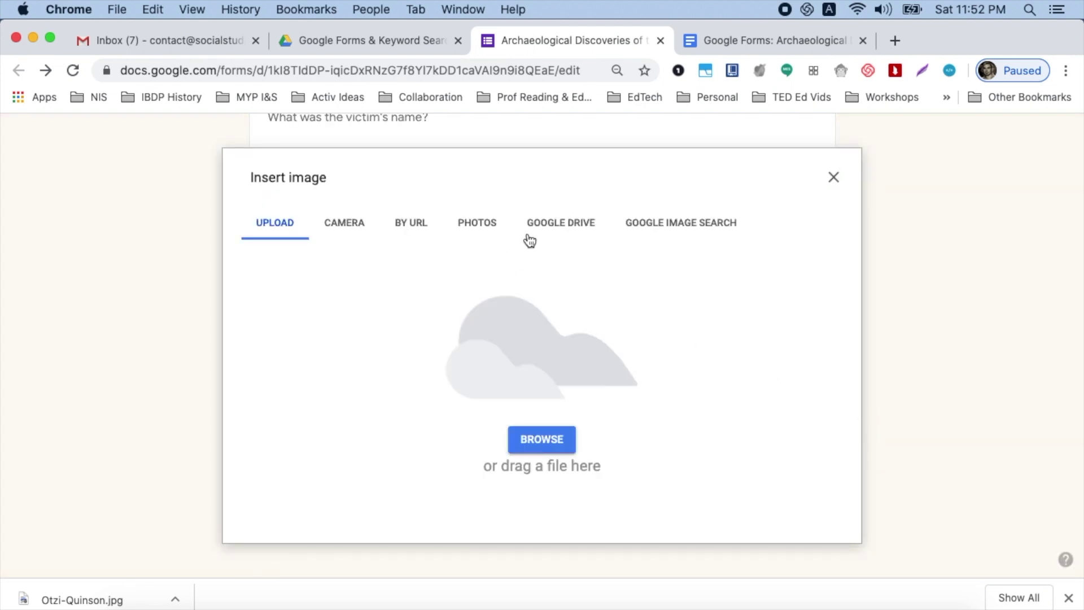
# Insert the Ötzi mummy photo into Section 3 using its Wikimedia image URL from the activity text.
pyautogui.click(719, 42)
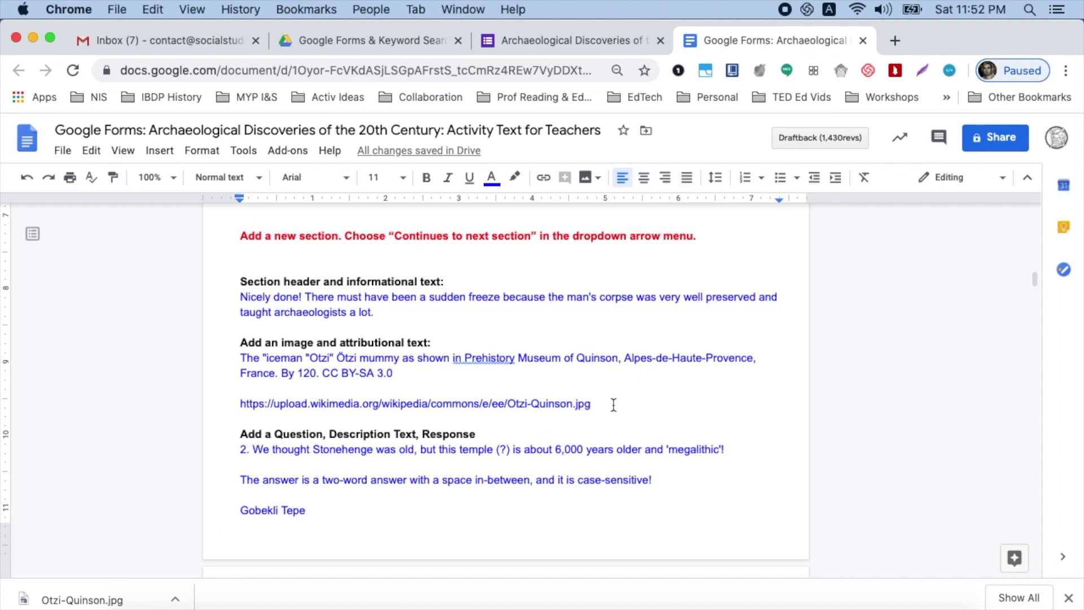
pyautogui.click(592, 404)
pyautogui.keyDown('shift'); pyautogui.click(233, 404); pyautogui.keyUp('shift')
pyautogui.press('super+c')
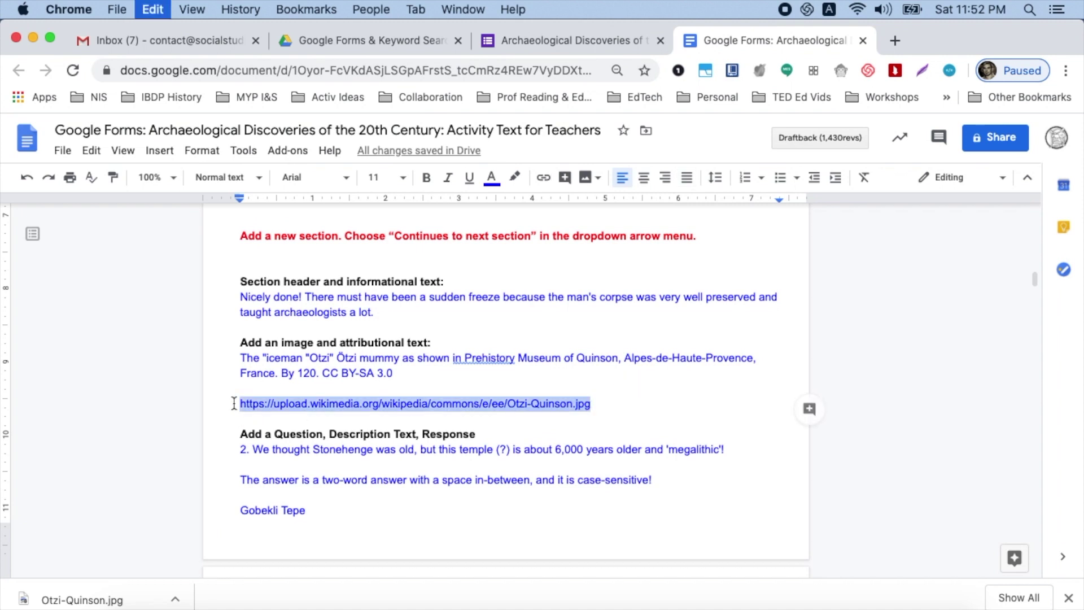
pyautogui.click(499, 45)
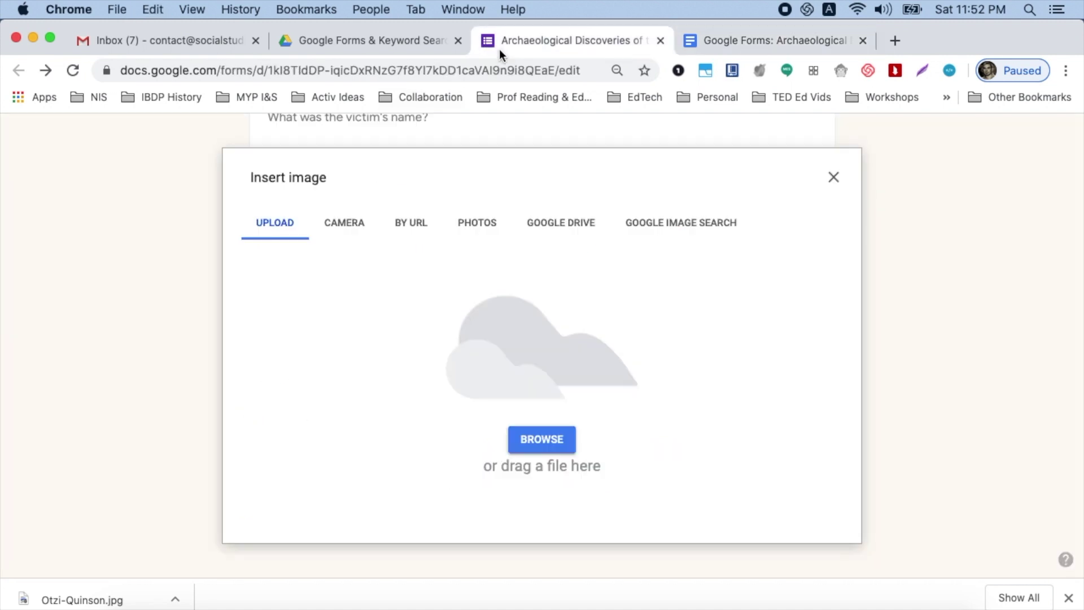
pyautogui.click(422, 227)
pyautogui.click(441, 292)
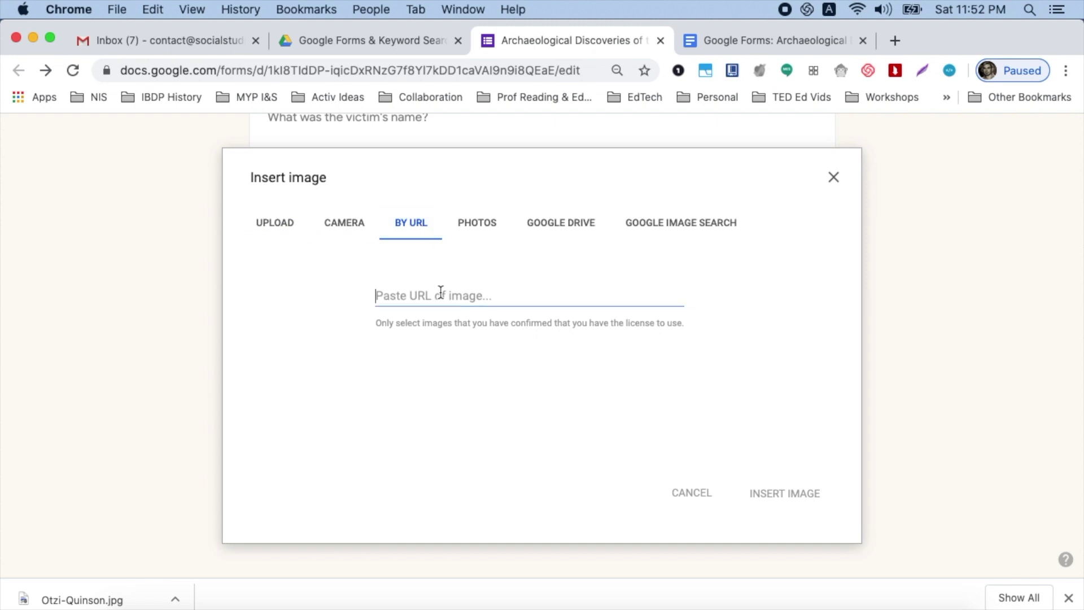
pyautogui.press('super+v')
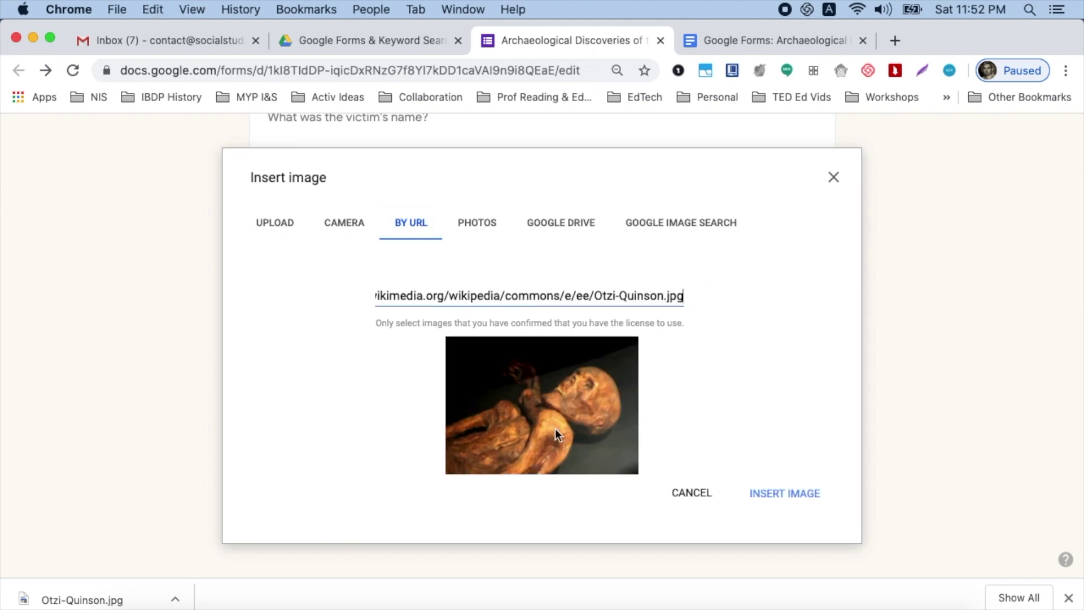
pyautogui.click(766, 494)
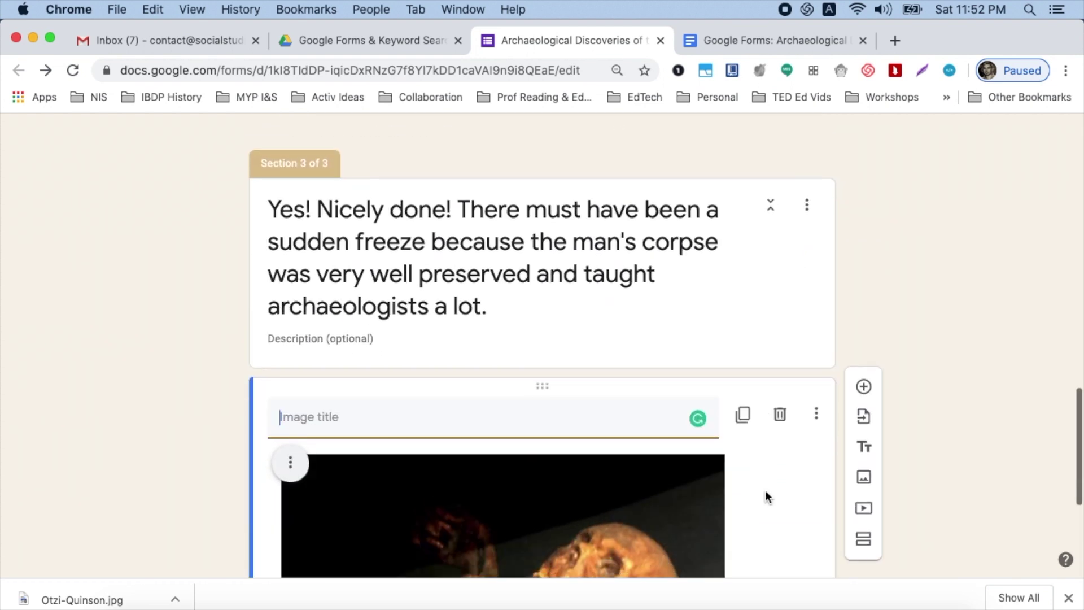
pyautogui.click(742, 38)
# Paste the Ötzi Prehistory Museum of Quinson attribution as the image title.
pyautogui.click(435, 378)
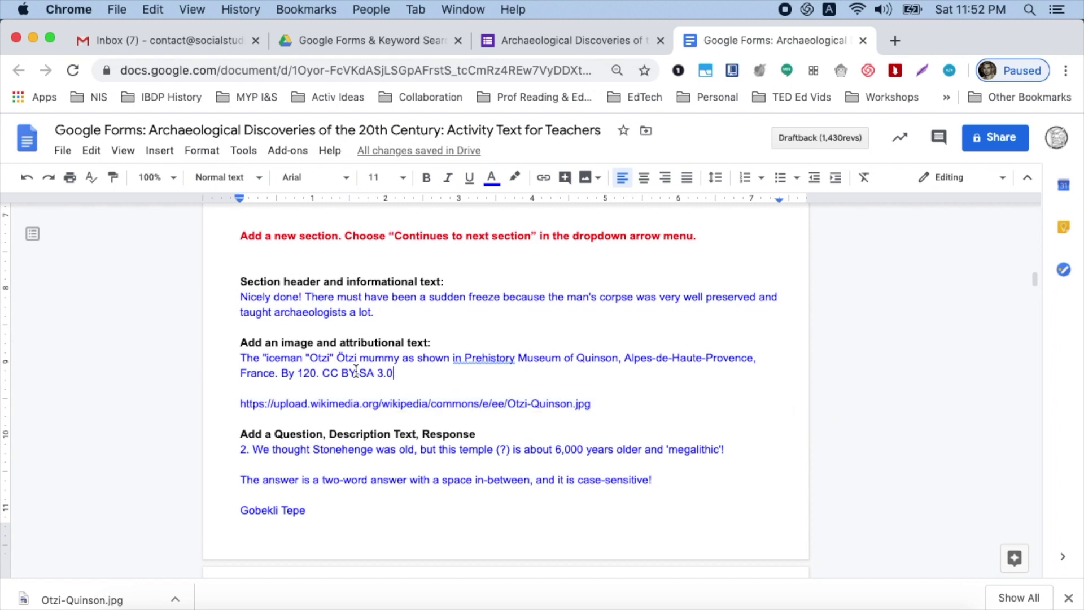
pyautogui.keyDown('shift'); pyautogui.click(232, 366); pyautogui.keyUp('shift')
pyautogui.press('super+c')
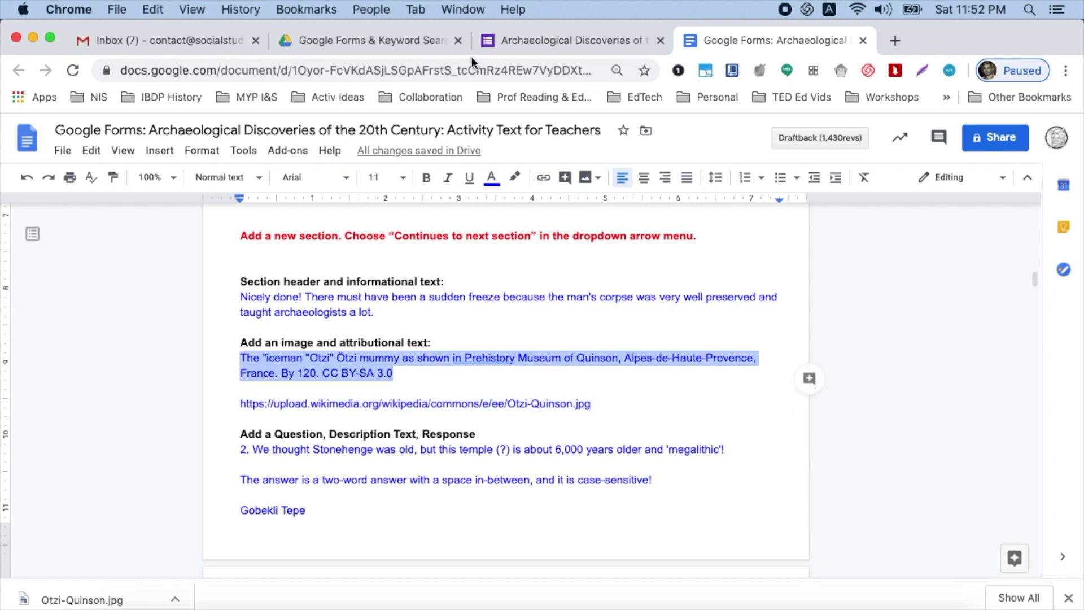
pyautogui.click(523, 35)
pyautogui.click(399, 412)
pyautogui.press('super+v')
# Replace the space before 'Ötzi' in the caption with a period, then add a blank question.
pyautogui.click(385, 415)
pyautogui.press('BackSpace')
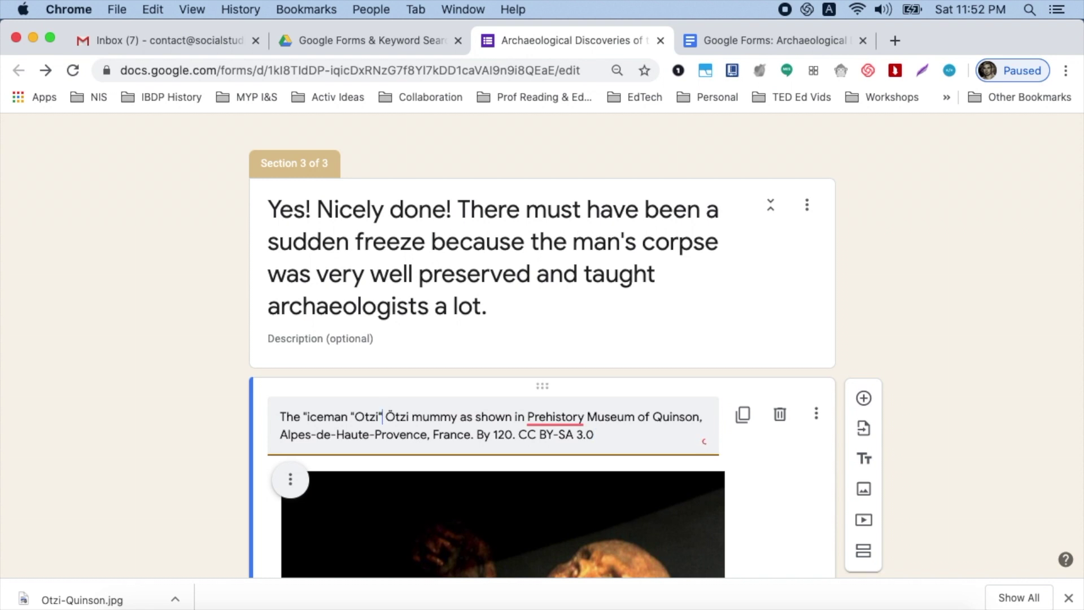
pyautogui.write('.')
pyautogui.scroll(-3, 924, 350)
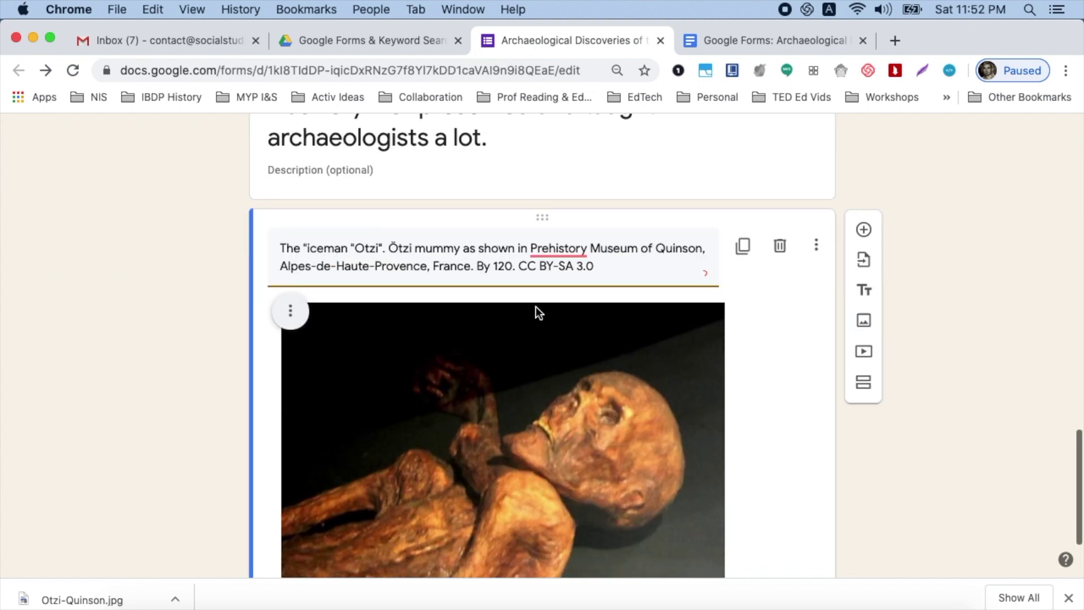
pyautogui.scroll(-2, 842, 476)
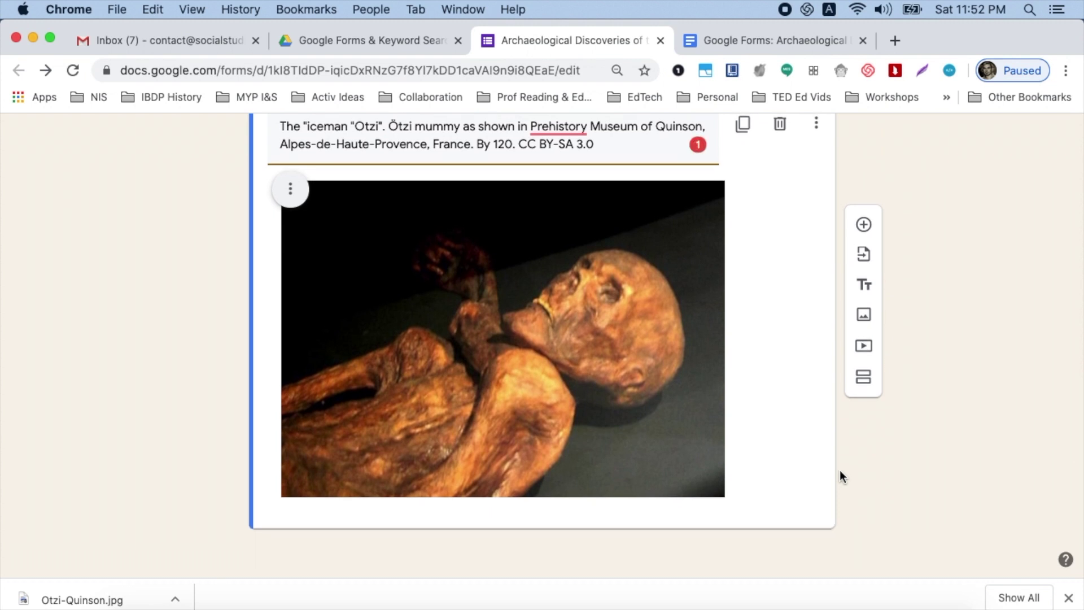
pyautogui.scroll(5, 839, 476)
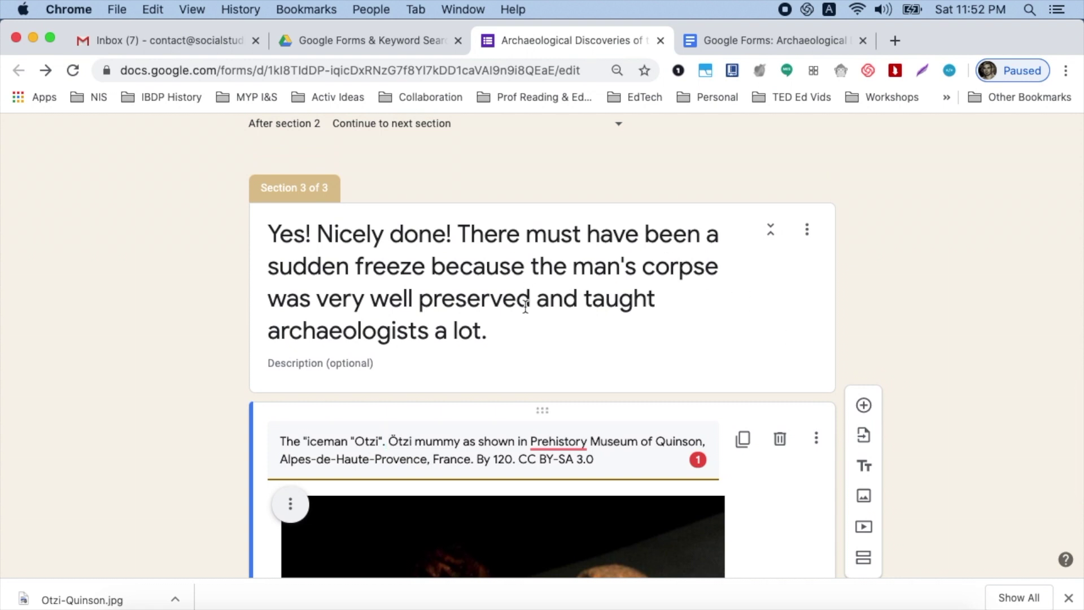
pyautogui.scroll(-5, 531, 304)
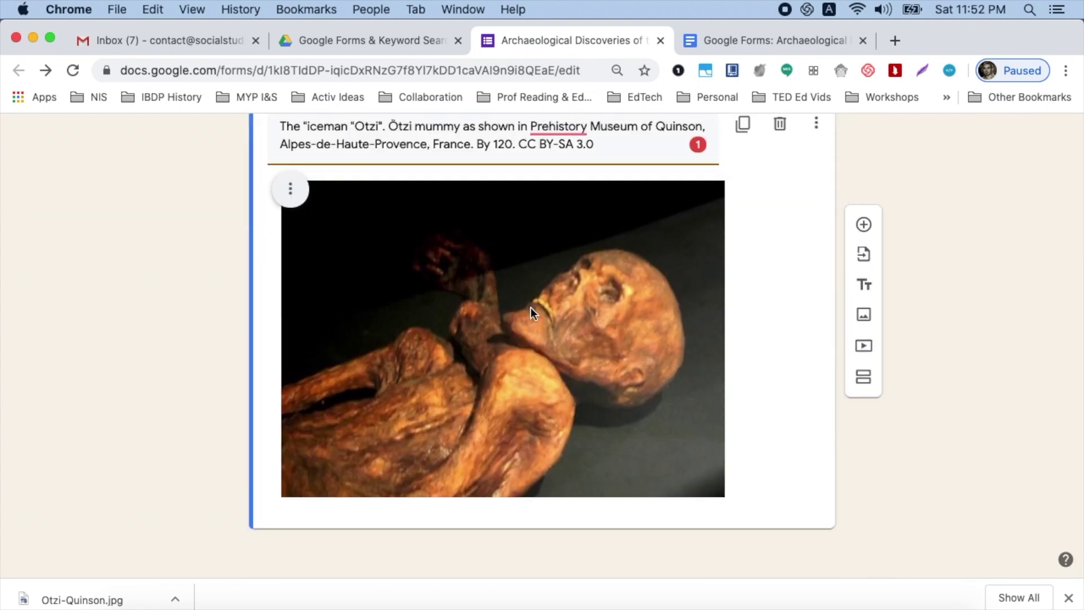
pyautogui.click(864, 226)
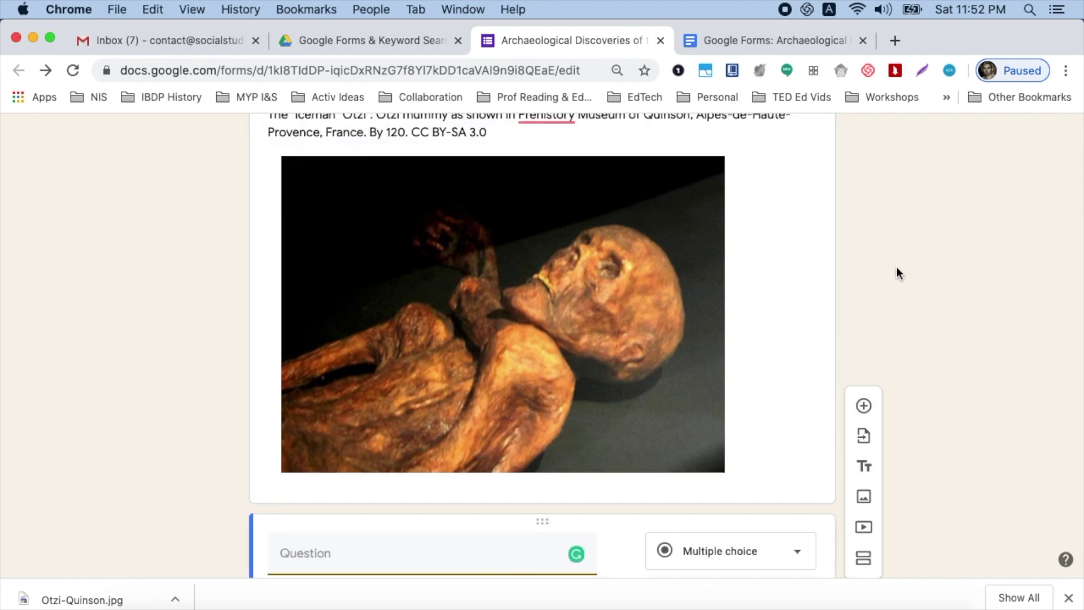
# Paste question 2 about the temple older than Stonehenge and make it a short answer question.
pyautogui.click(777, 44)
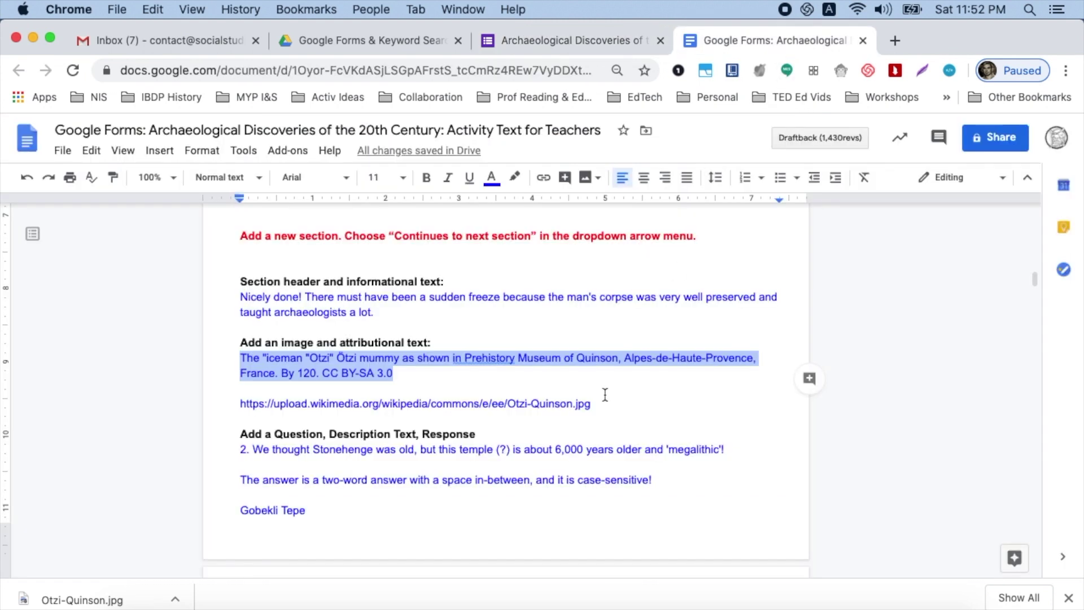
pyautogui.scroll(-3, 564, 392)
pyautogui.click(240, 345)
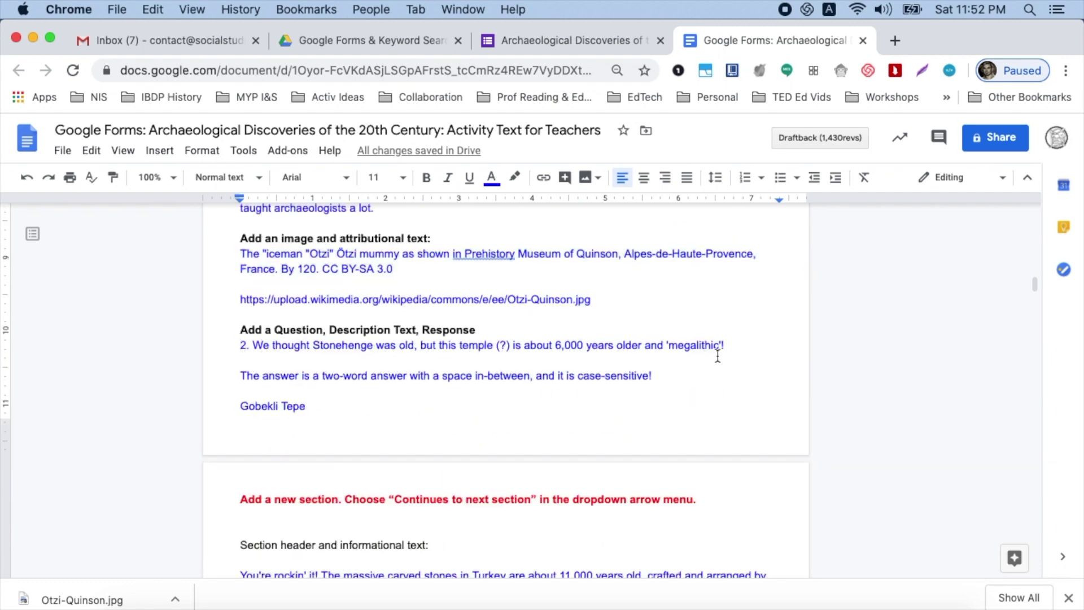
pyautogui.keyDown('shift'); pyautogui.click(733, 345); pyautogui.keyUp('shift')
pyautogui.press('super+c')
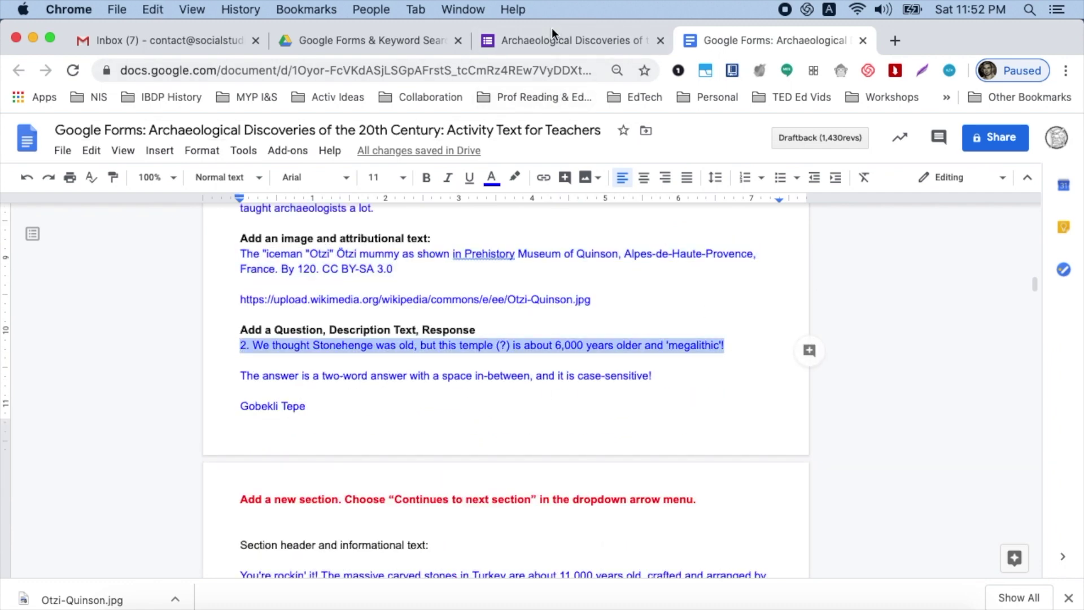
pyautogui.click(534, 47)
pyautogui.press('super+v')
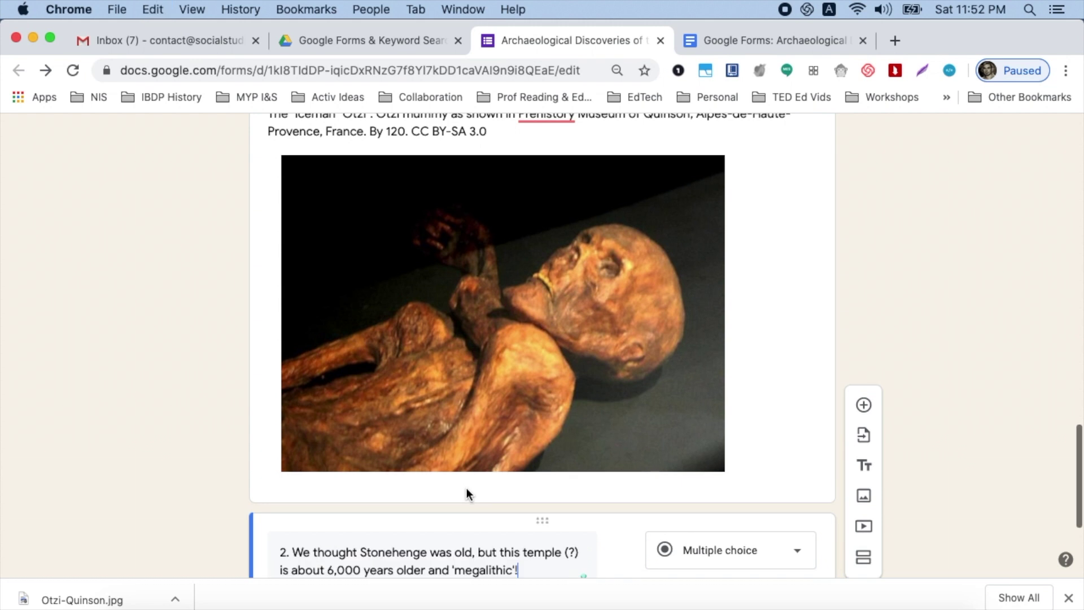
pyautogui.click(704, 345)
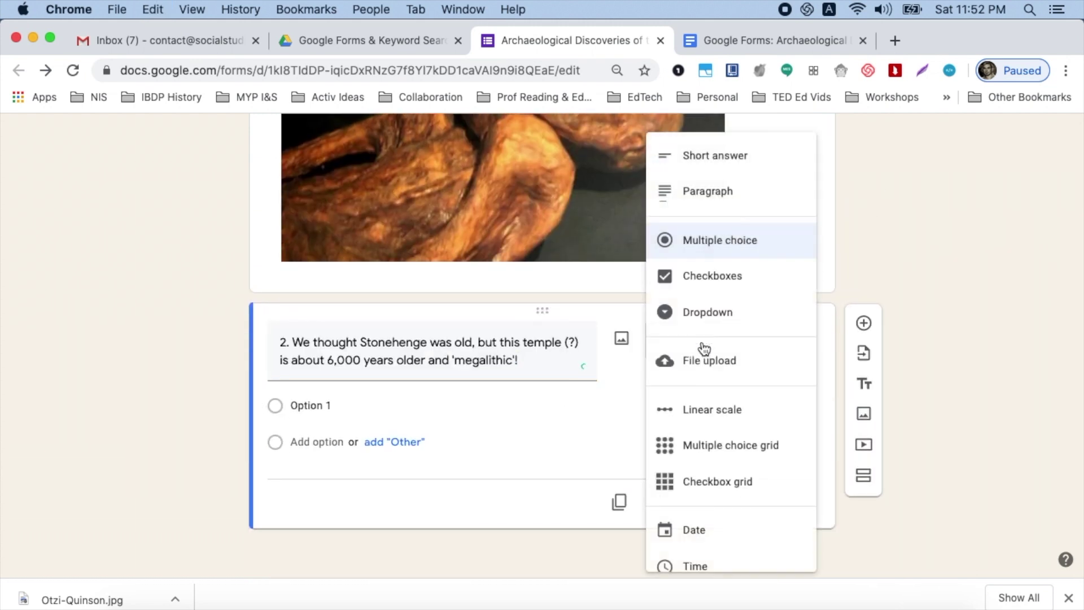
pyautogui.click(726, 166)
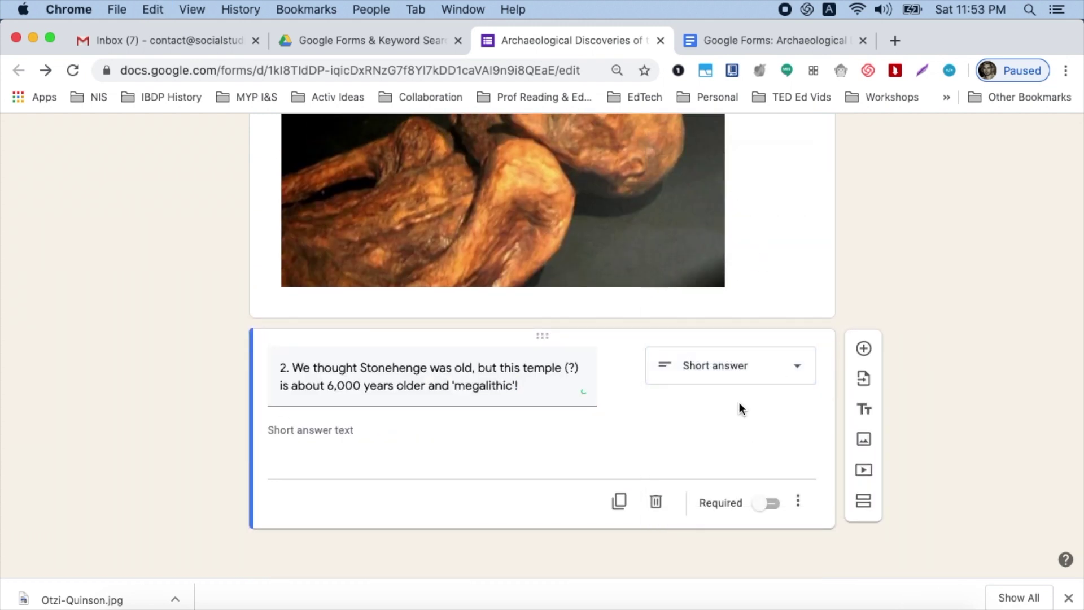
# Select the two-word answer hint line in the activity text for question 2.
pyautogui.click(720, 38)
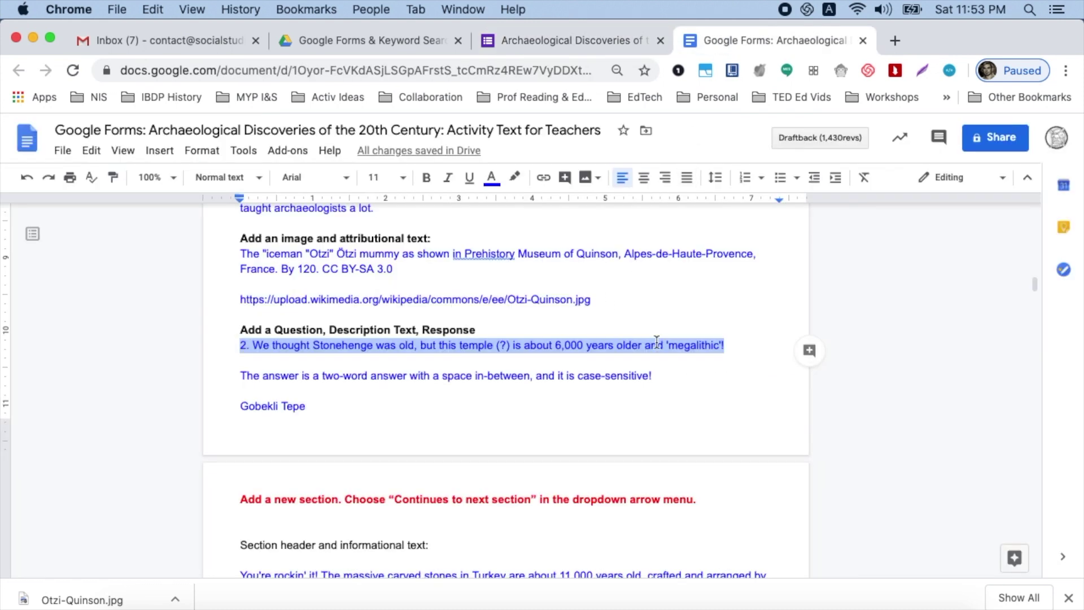
pyautogui.click(662, 381)
pyautogui.keyDown('shift'); pyautogui.click(241, 375); pyautogui.keyUp('shift')
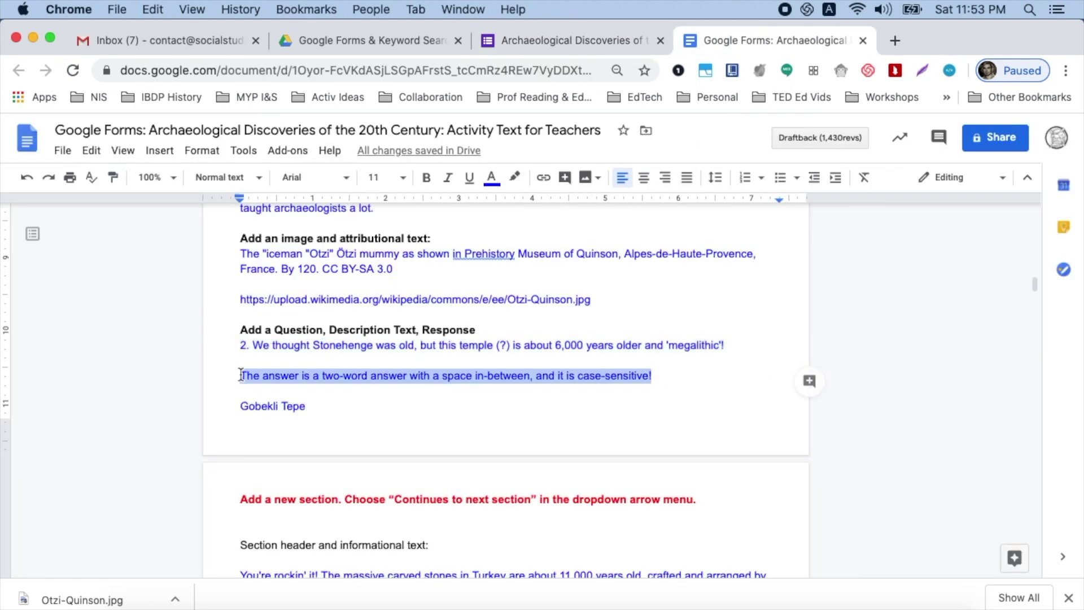
pyautogui.click(499, 52)
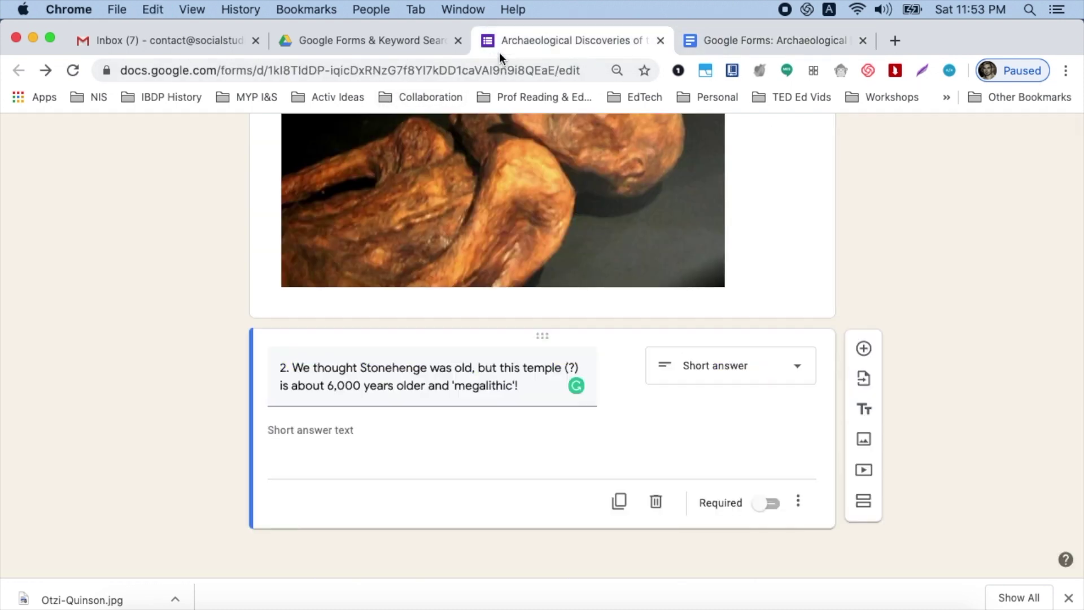
pyautogui.click(780, 510)
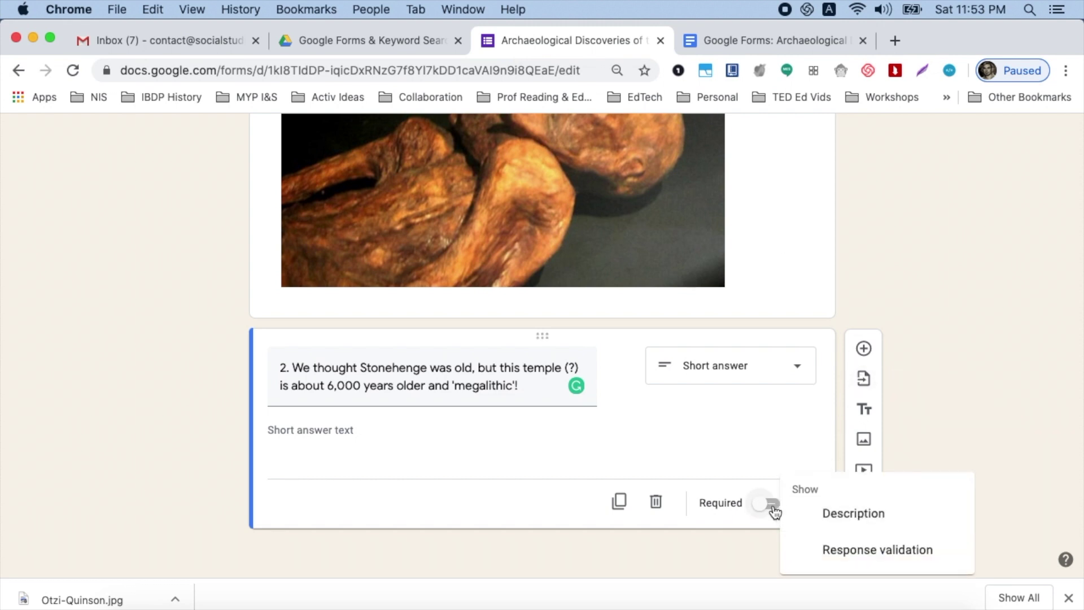
# Make question 2 required and paste the case-sensitive two-word hint as its description.
pyautogui.click(769, 510)
pyautogui.click(772, 508)
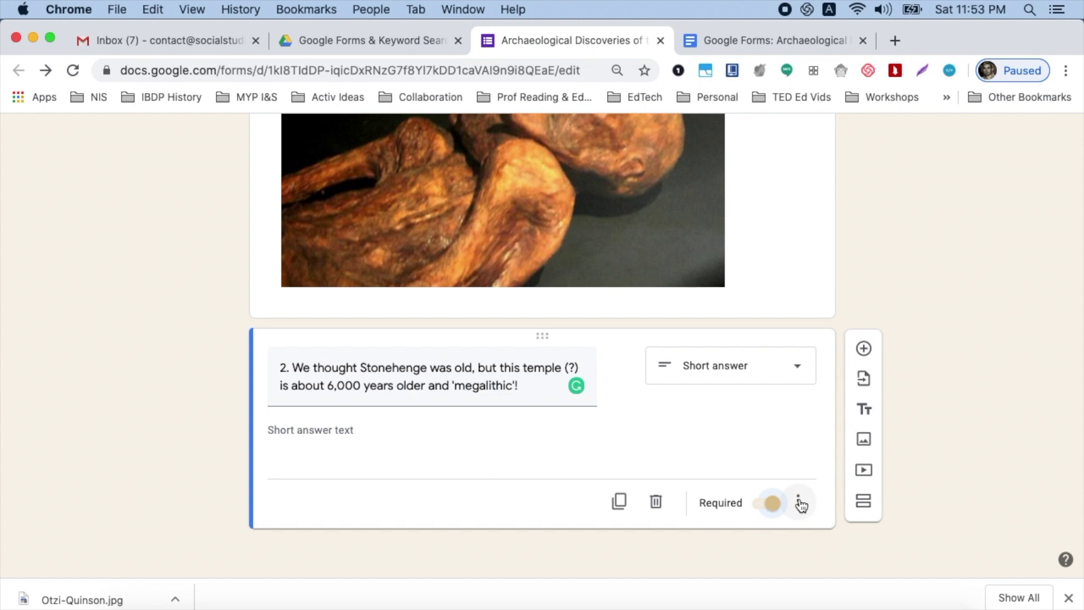
pyautogui.click(797, 502)
pyautogui.click(831, 514)
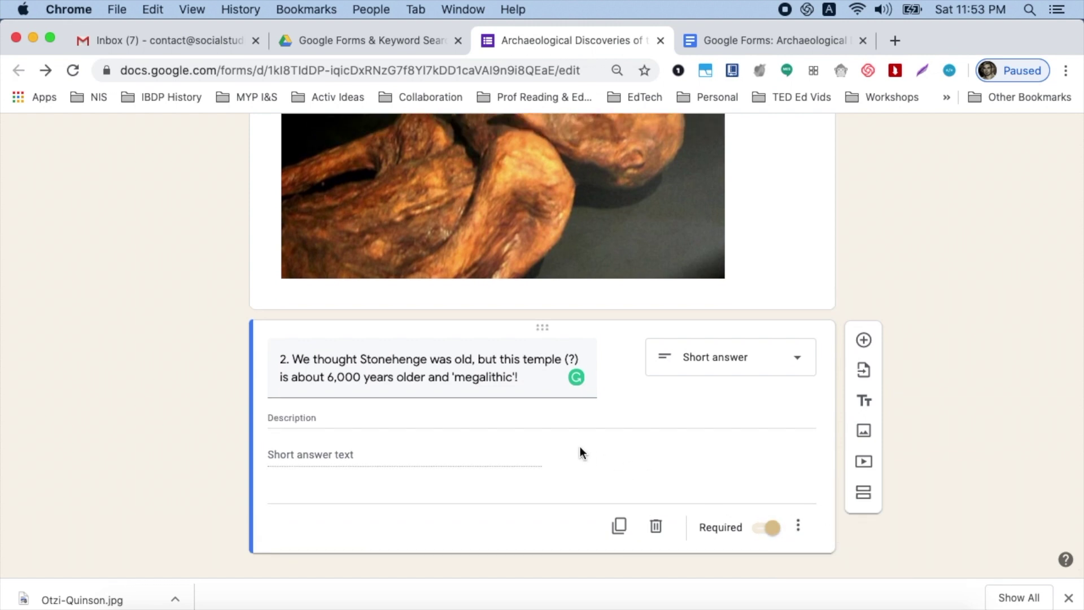
pyautogui.click(585, 426)
pyautogui.press('super+v')
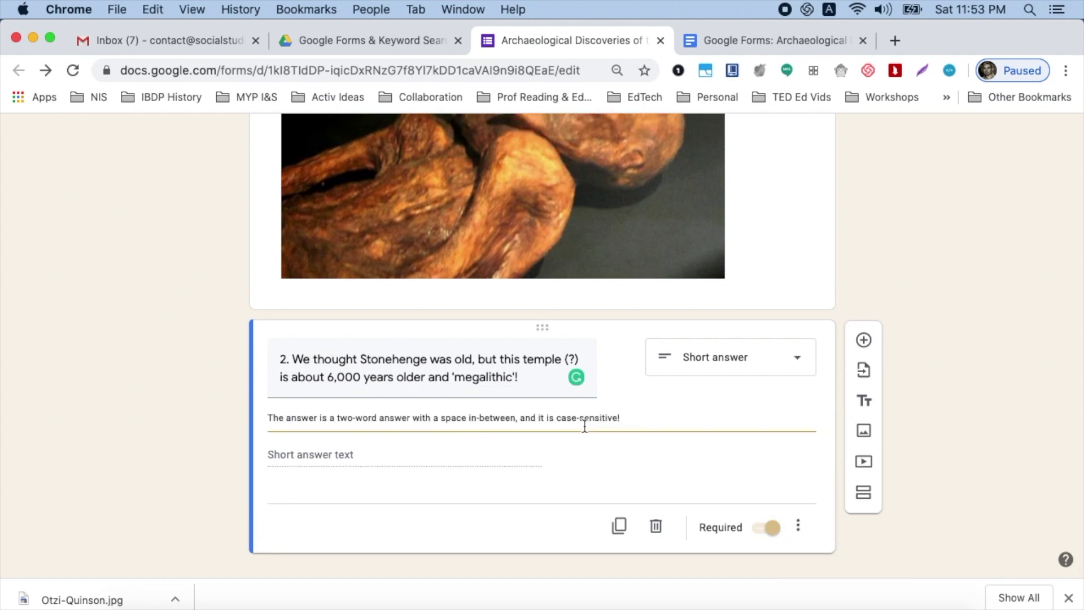
# Select the answer 'Gobekli Tepe' in the activity text for copying.
pyautogui.click(709, 48)
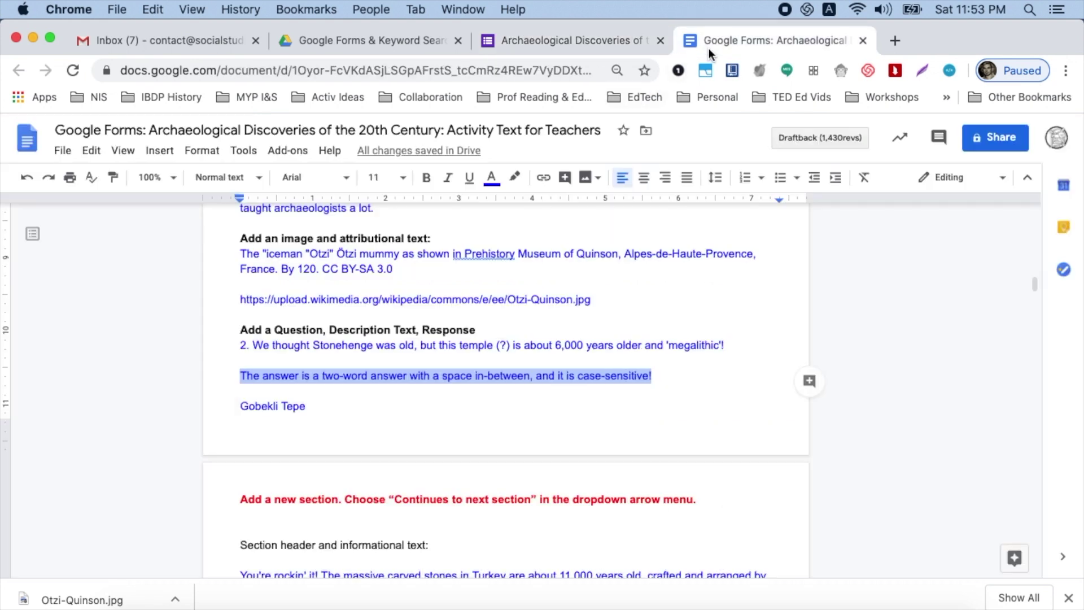
pyautogui.click(310, 404)
pyautogui.keyDown('shift'); pyautogui.click(237, 405); pyautogui.keyUp('shift')
pyautogui.press('super+c')
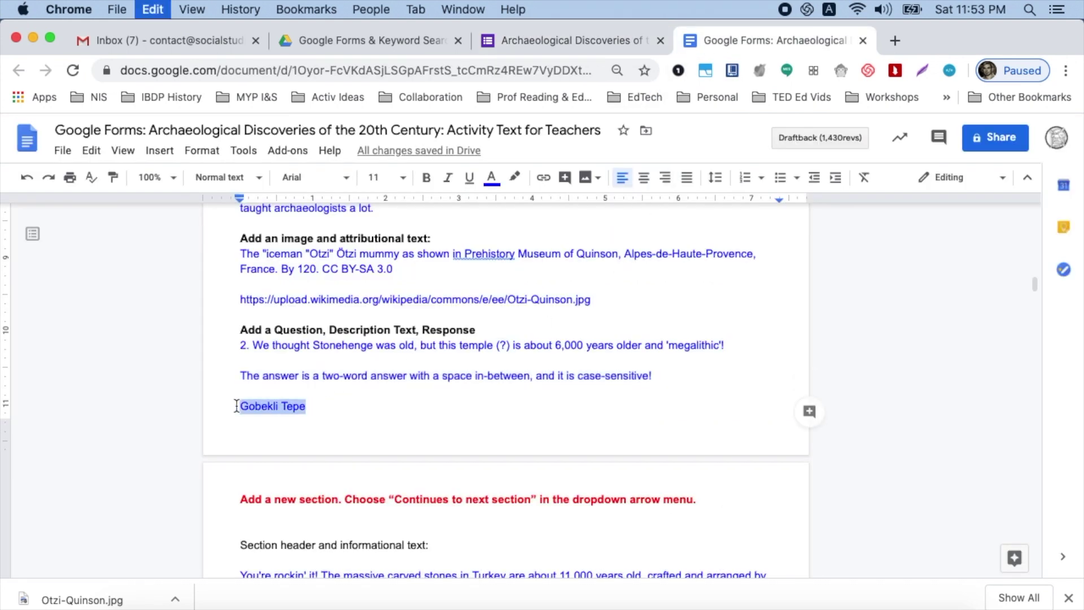
pyautogui.click(555, 42)
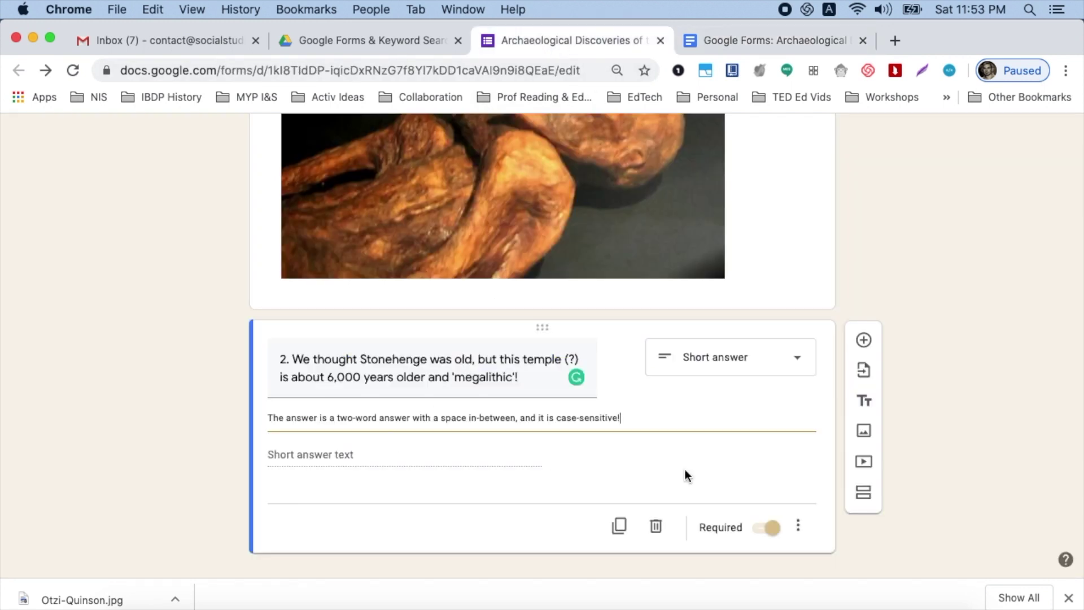
# Validate question 2 with a regular expression matching 'Gobekli Tepe', with error text 'Whoopsie!'.
pyautogui.click(806, 532)
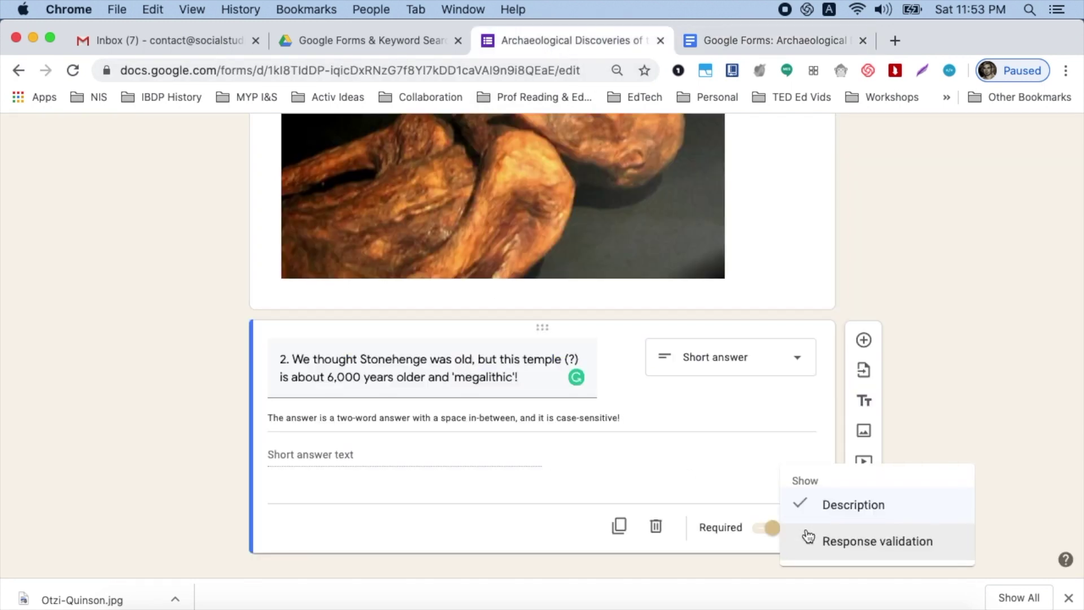
pyautogui.click(849, 545)
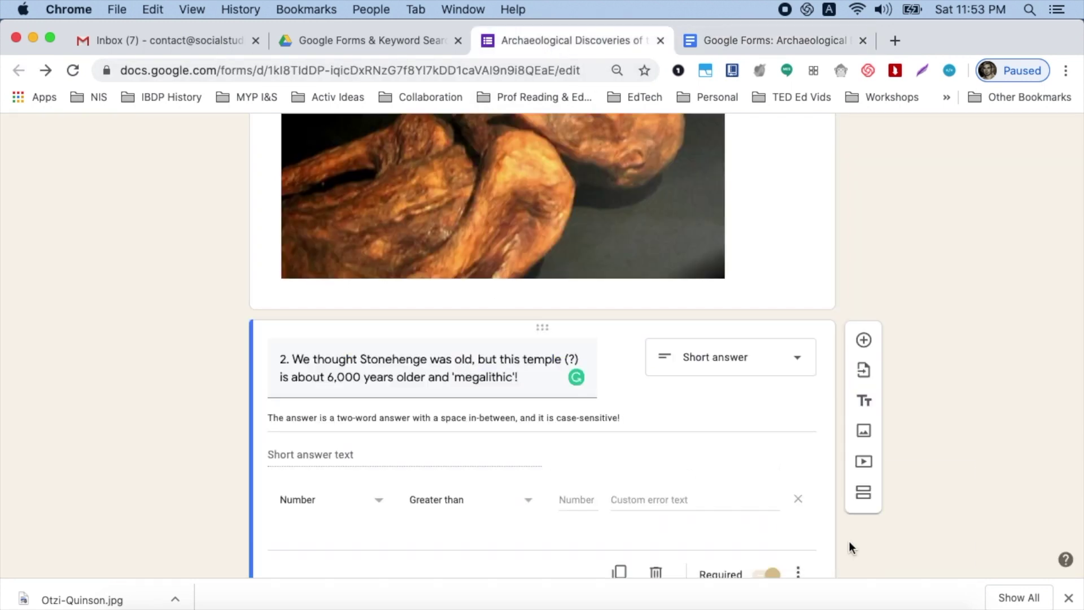
pyautogui.click(317, 499)
pyautogui.click(323, 540)
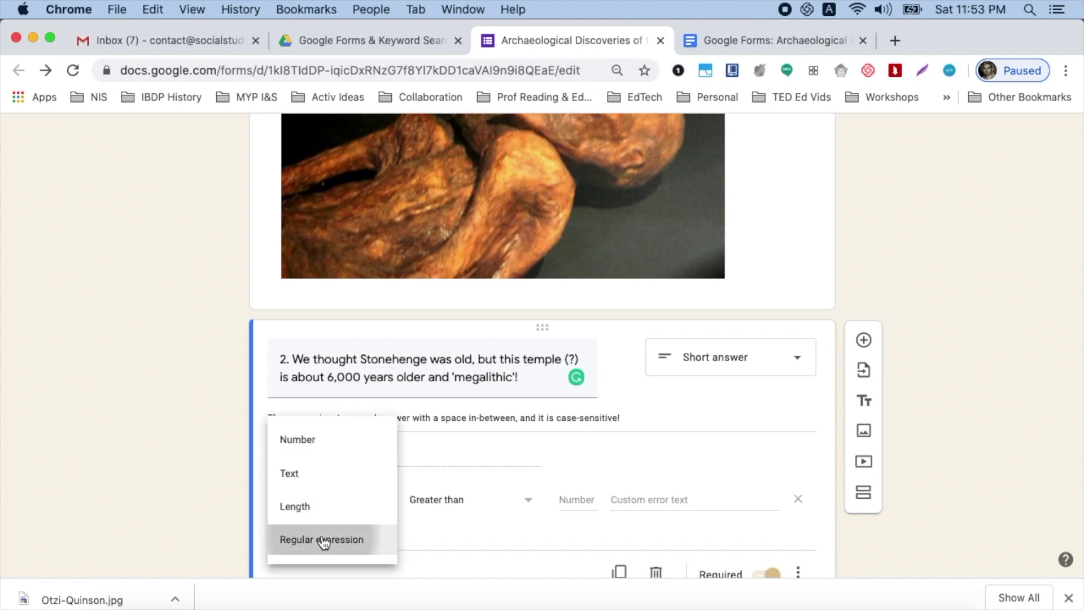
pyautogui.click(442, 511)
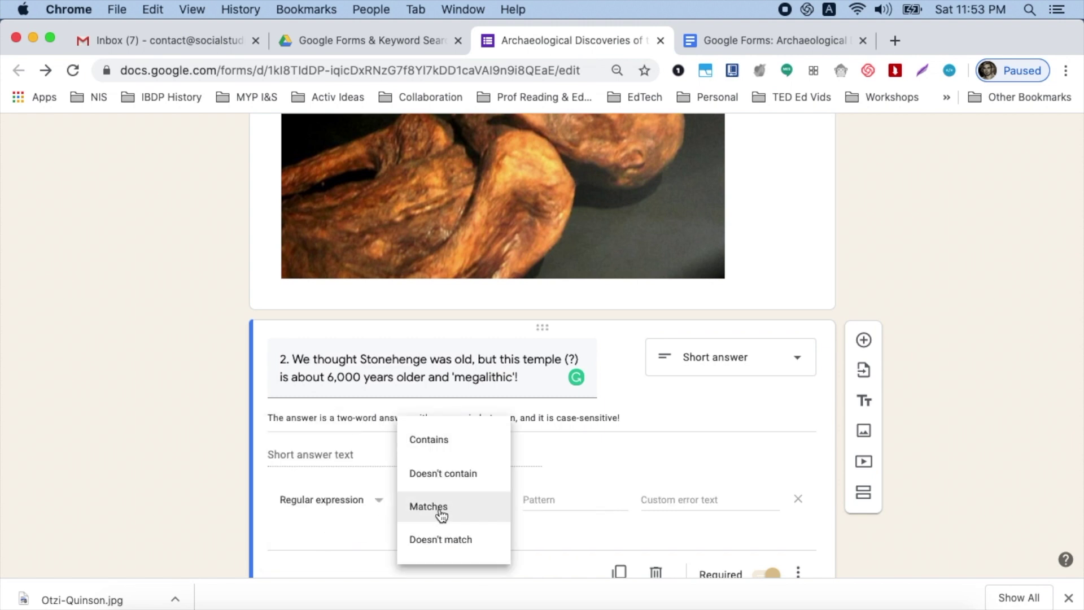
pyautogui.click(442, 507)
pyautogui.click(545, 498)
pyautogui.press('super+v')
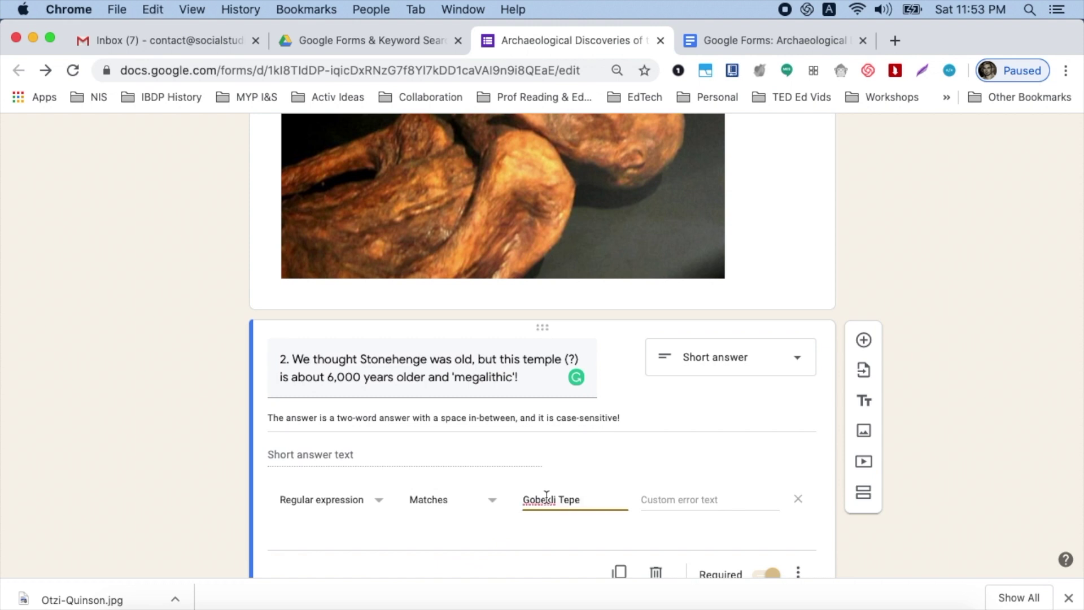
pyautogui.click(673, 501)
pyautogui.write('Wh')
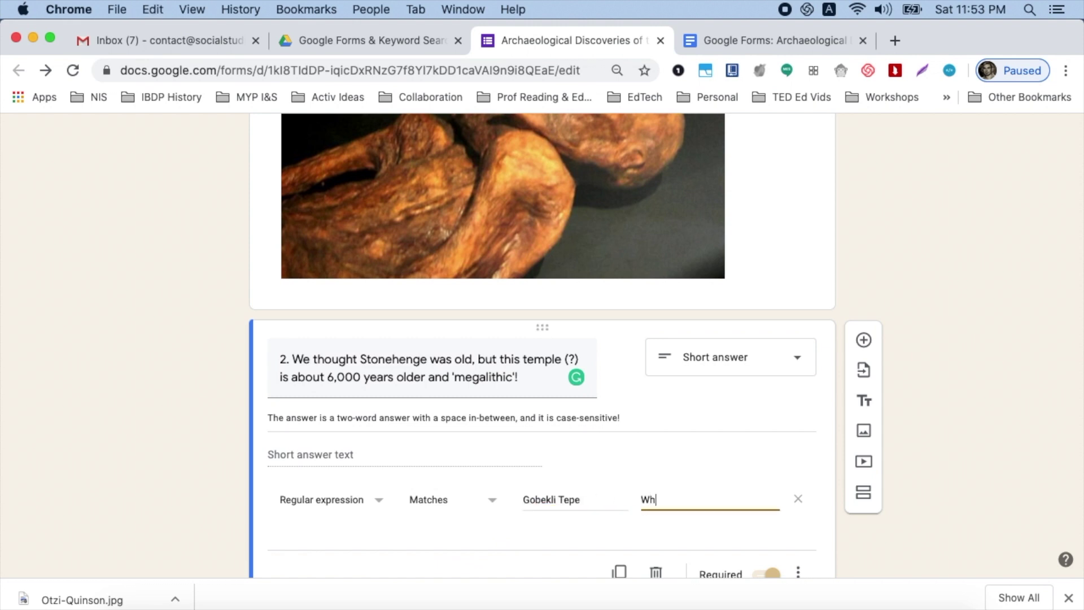
pyautogui.write('oospie!')
pyautogui.scroll(-2, 876, 547)
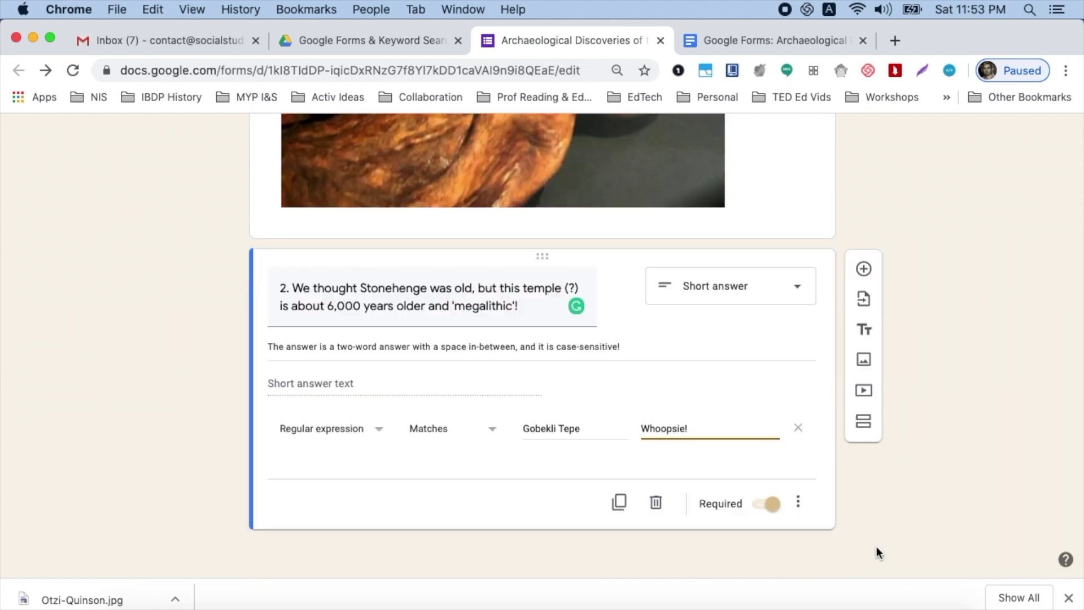
# Add section 4 titled with the 'You're rockin' it!' stone-megalith paragraph from the activity text.
pyautogui.click(872, 428)
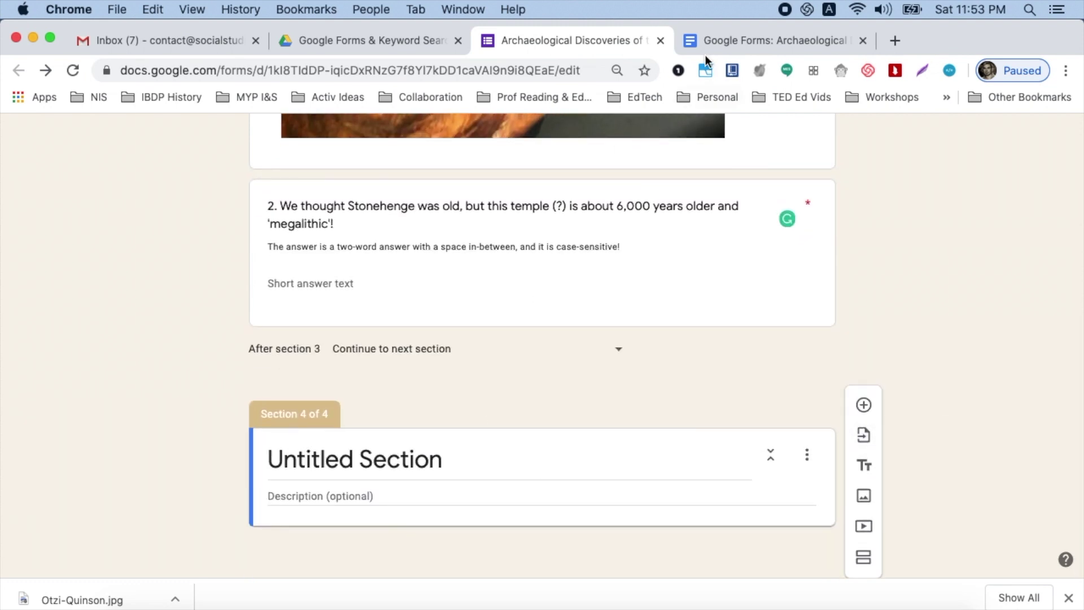
pyautogui.click(726, 37)
pyautogui.scroll(-5, 544, 358)
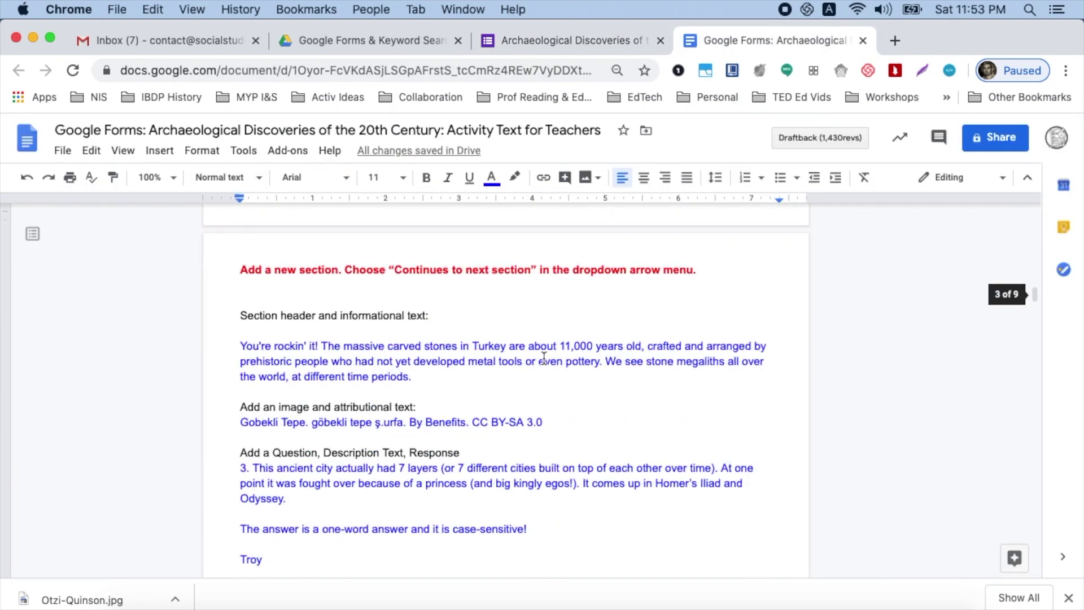
pyautogui.click(418, 376)
pyautogui.keyDown('shift'); pyautogui.click(234, 347); pyautogui.keyUp('shift')
pyautogui.press('super+c')
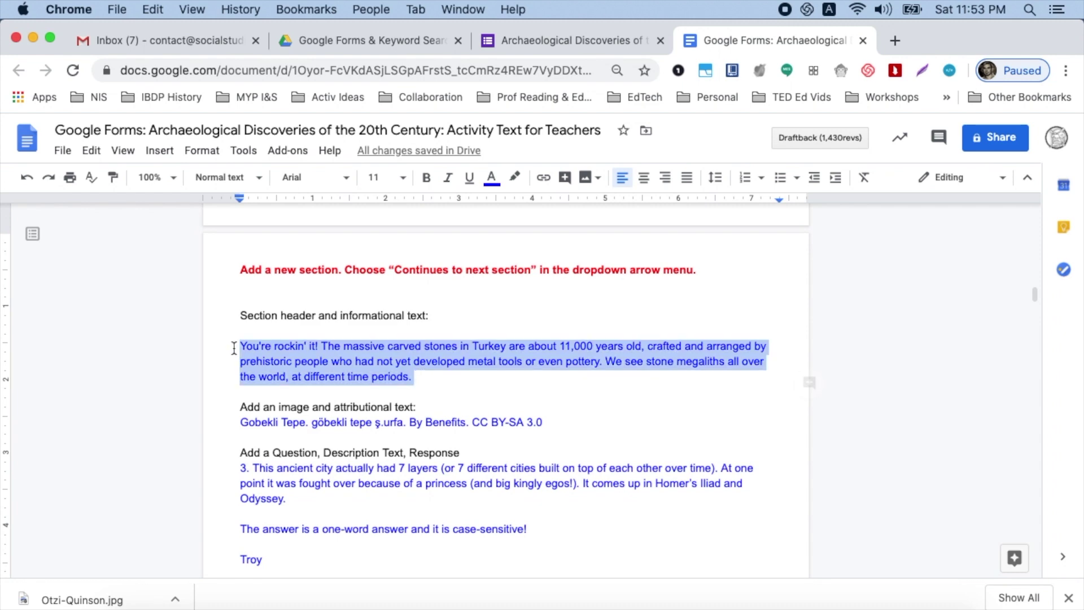
pyautogui.click(557, 42)
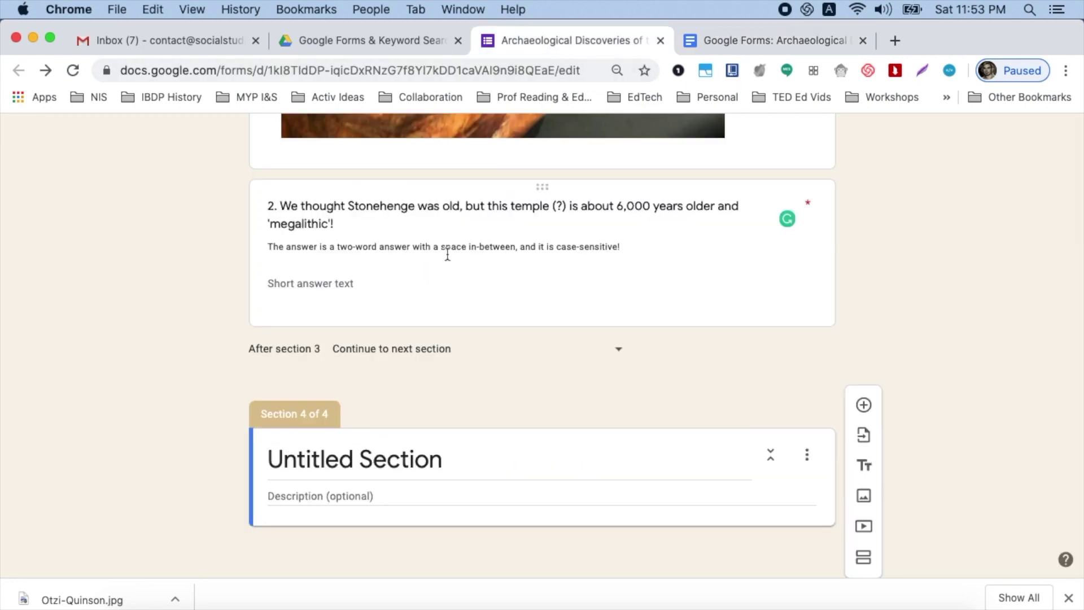
pyautogui.click(382, 465)
pyautogui.press('super+v')
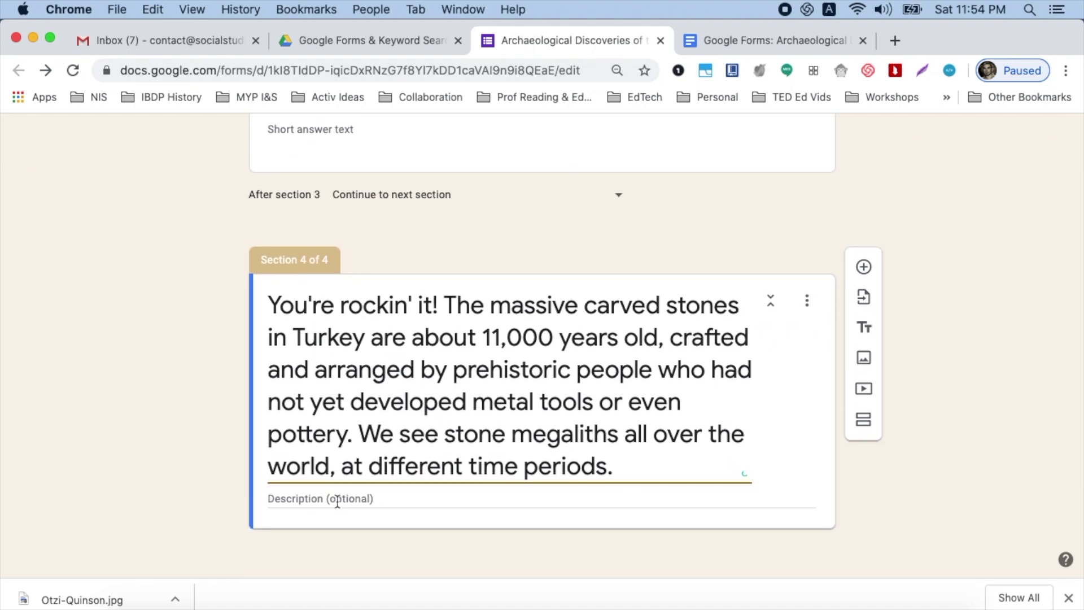
pyautogui.click(337, 501)
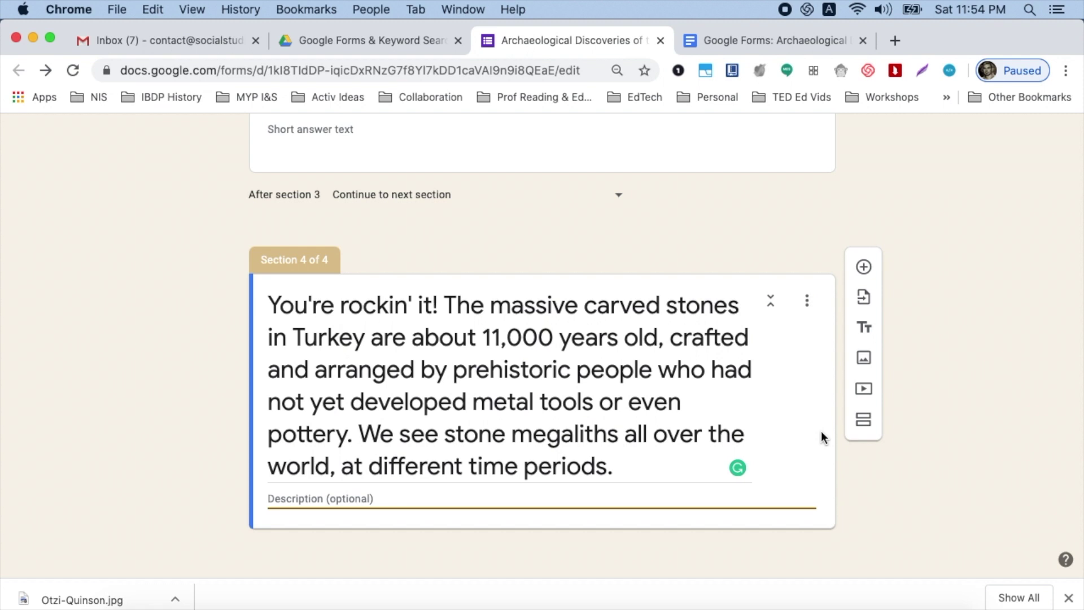
pyautogui.click(848, 506)
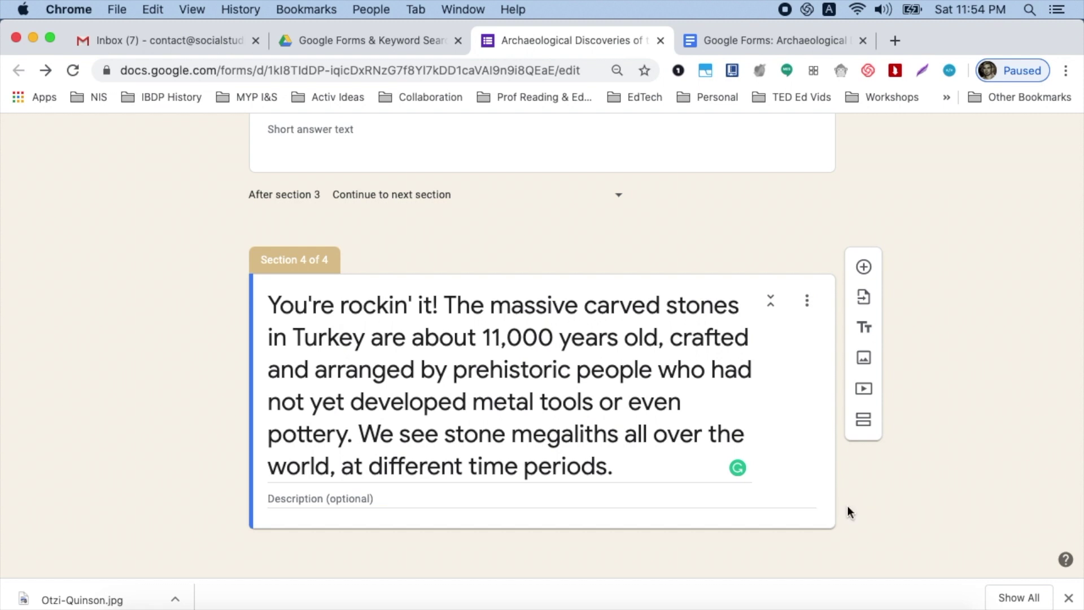
# Add a fifth, final section titled 'Great job!'.
pyautogui.click(863, 420)
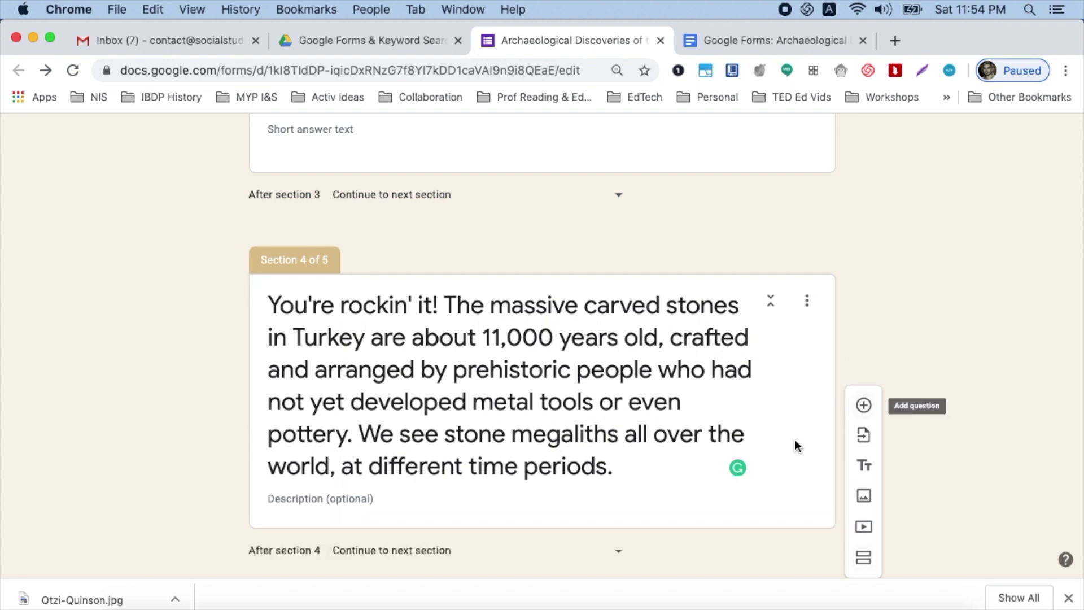
pyautogui.click(442, 476)
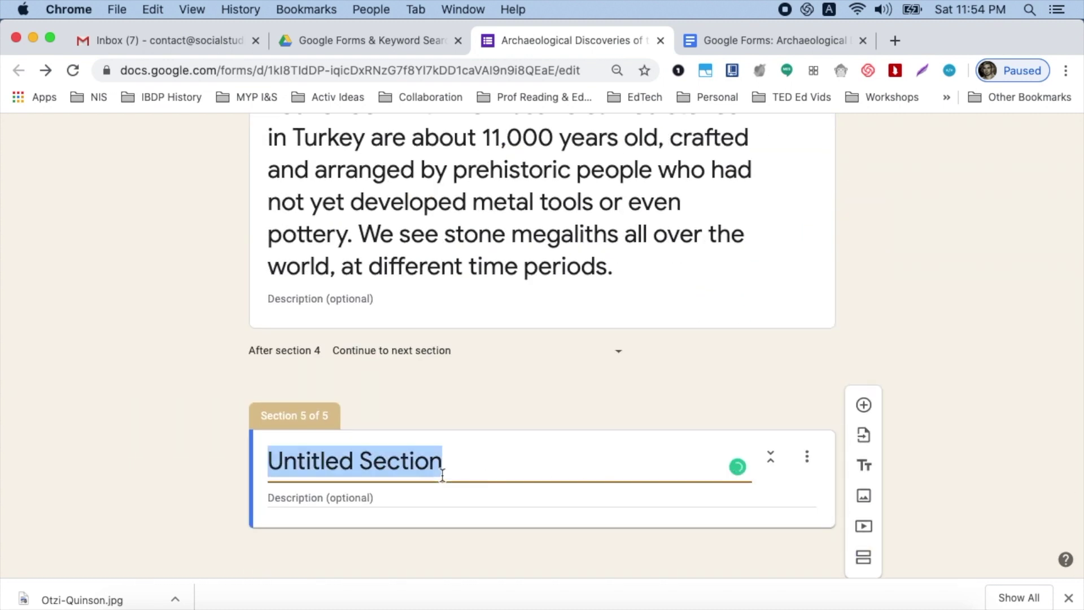
pyautogui.write('Great job!')
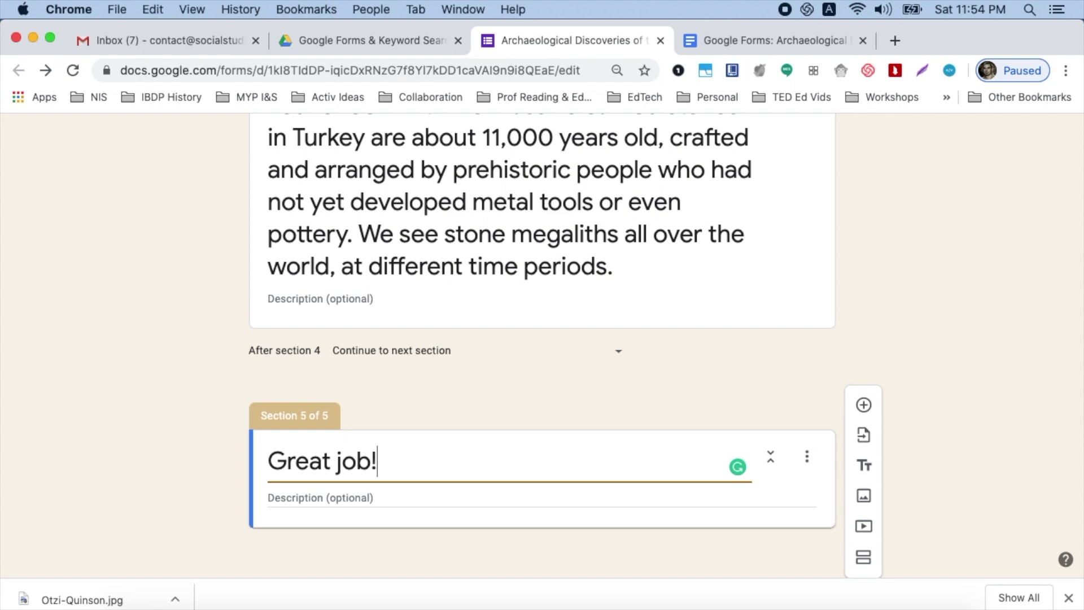
pyautogui.scroll(20, 910, 203)
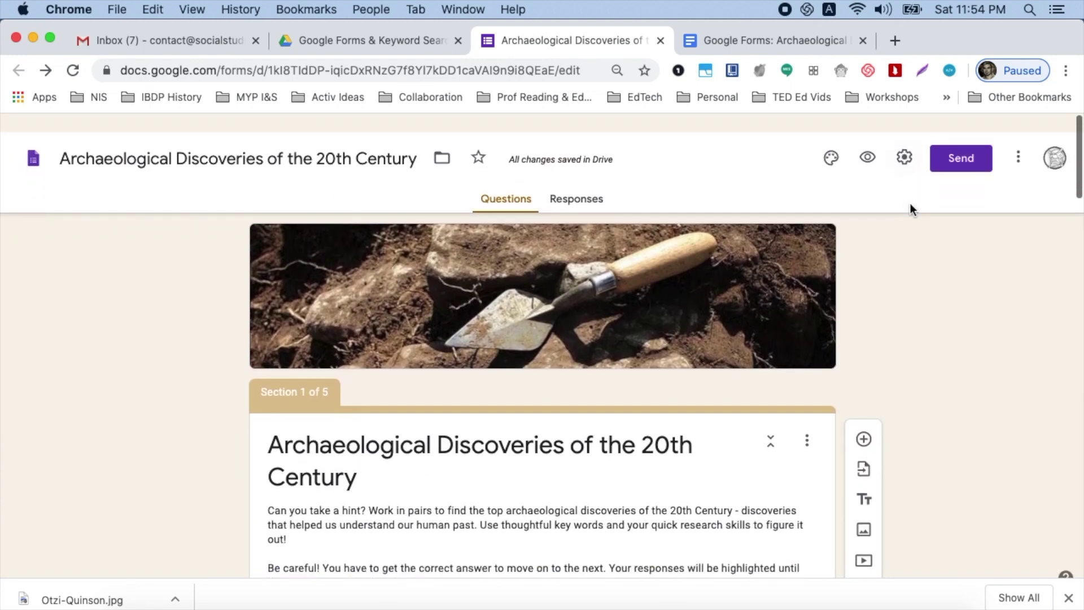
# Preview the quiz in a new tab and scroll through its intro and name question.
pyautogui.click(870, 141)
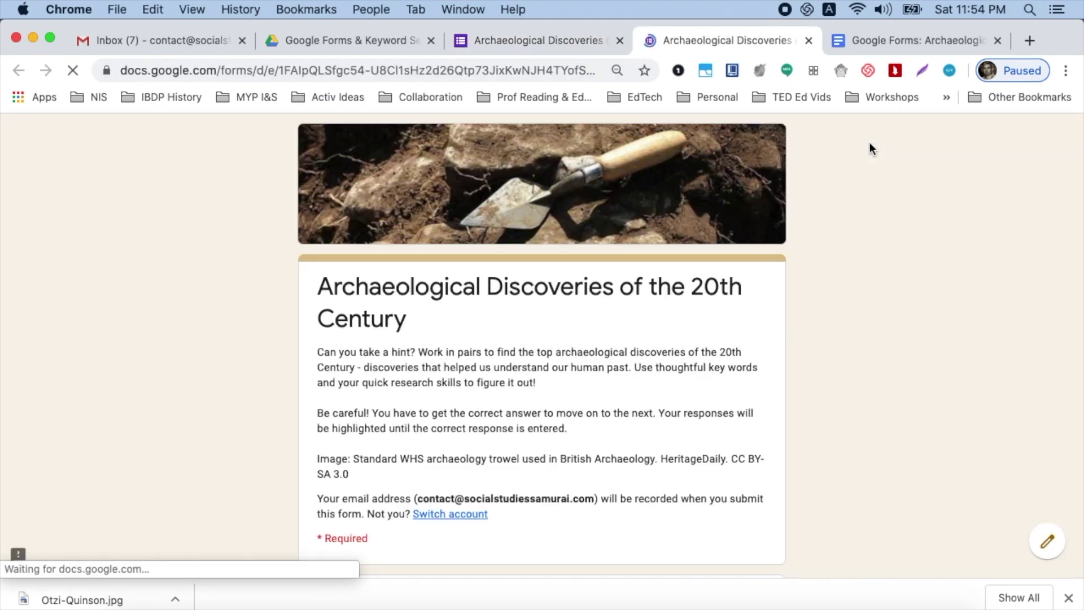
pyautogui.scroll(-1, 726, 326)
pyautogui.scroll(-3, 726, 327)
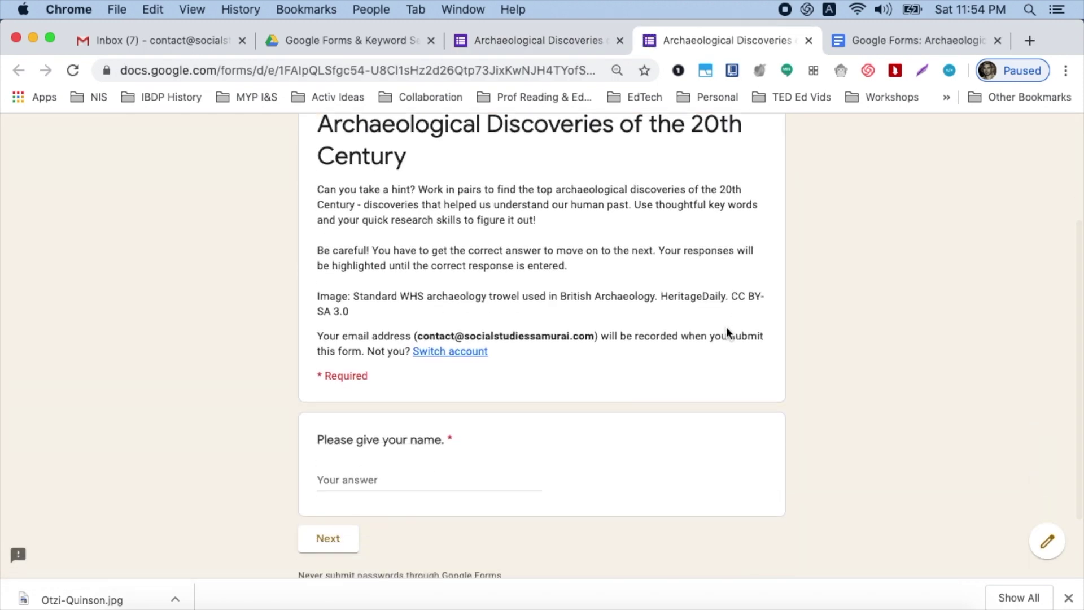